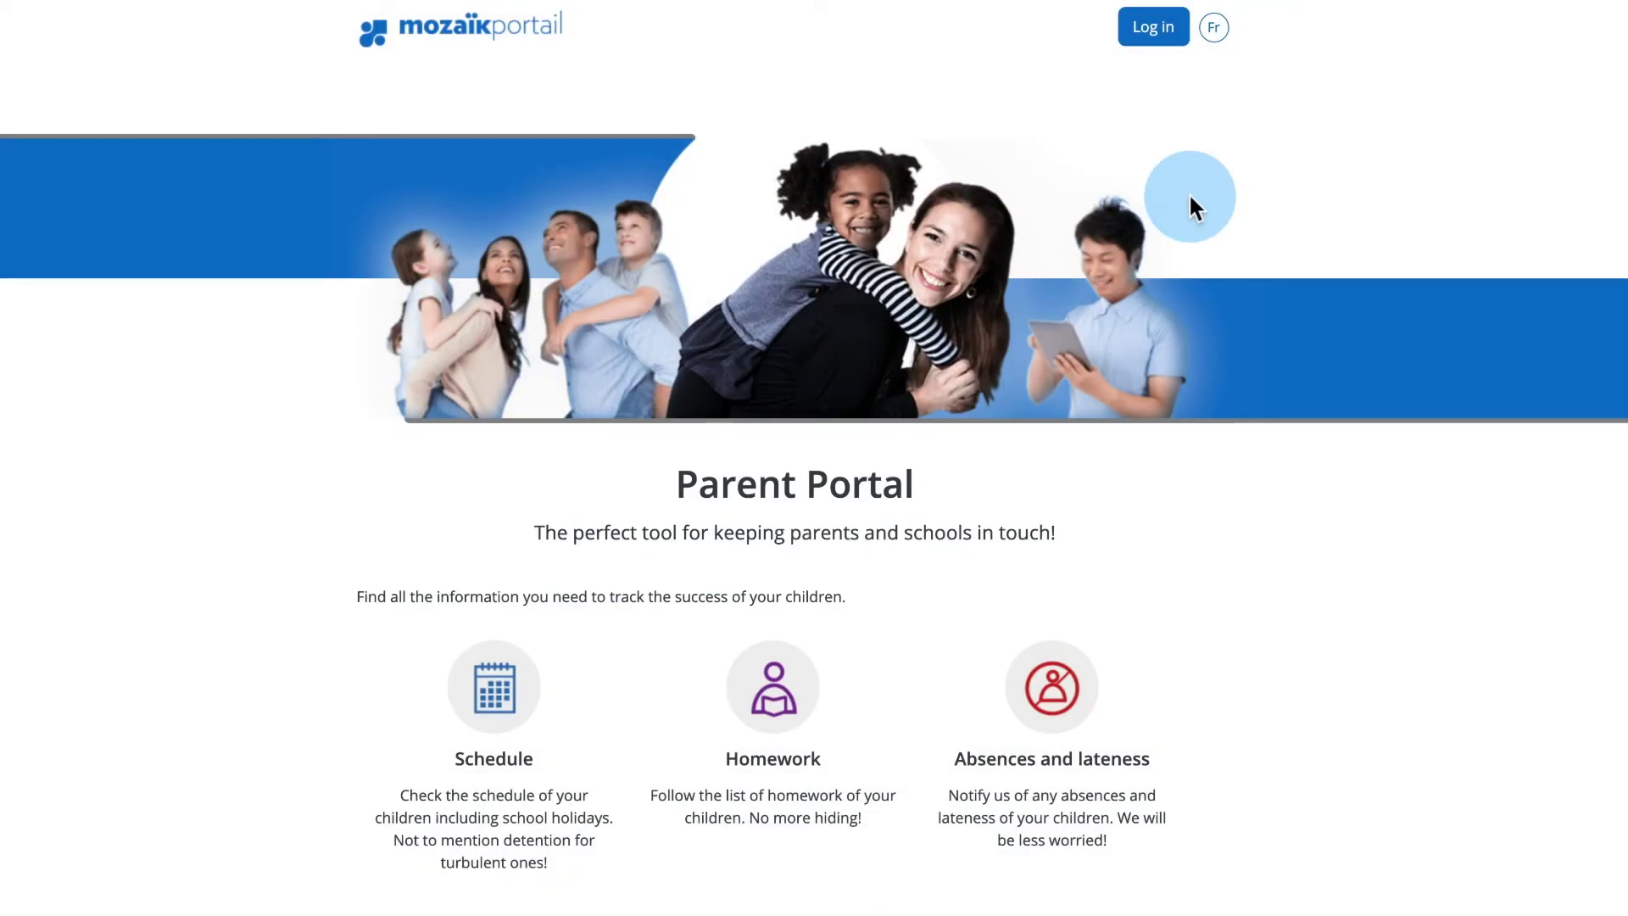
- Sign in to the parent account with its e-mail address and password
left_click(1153, 28)
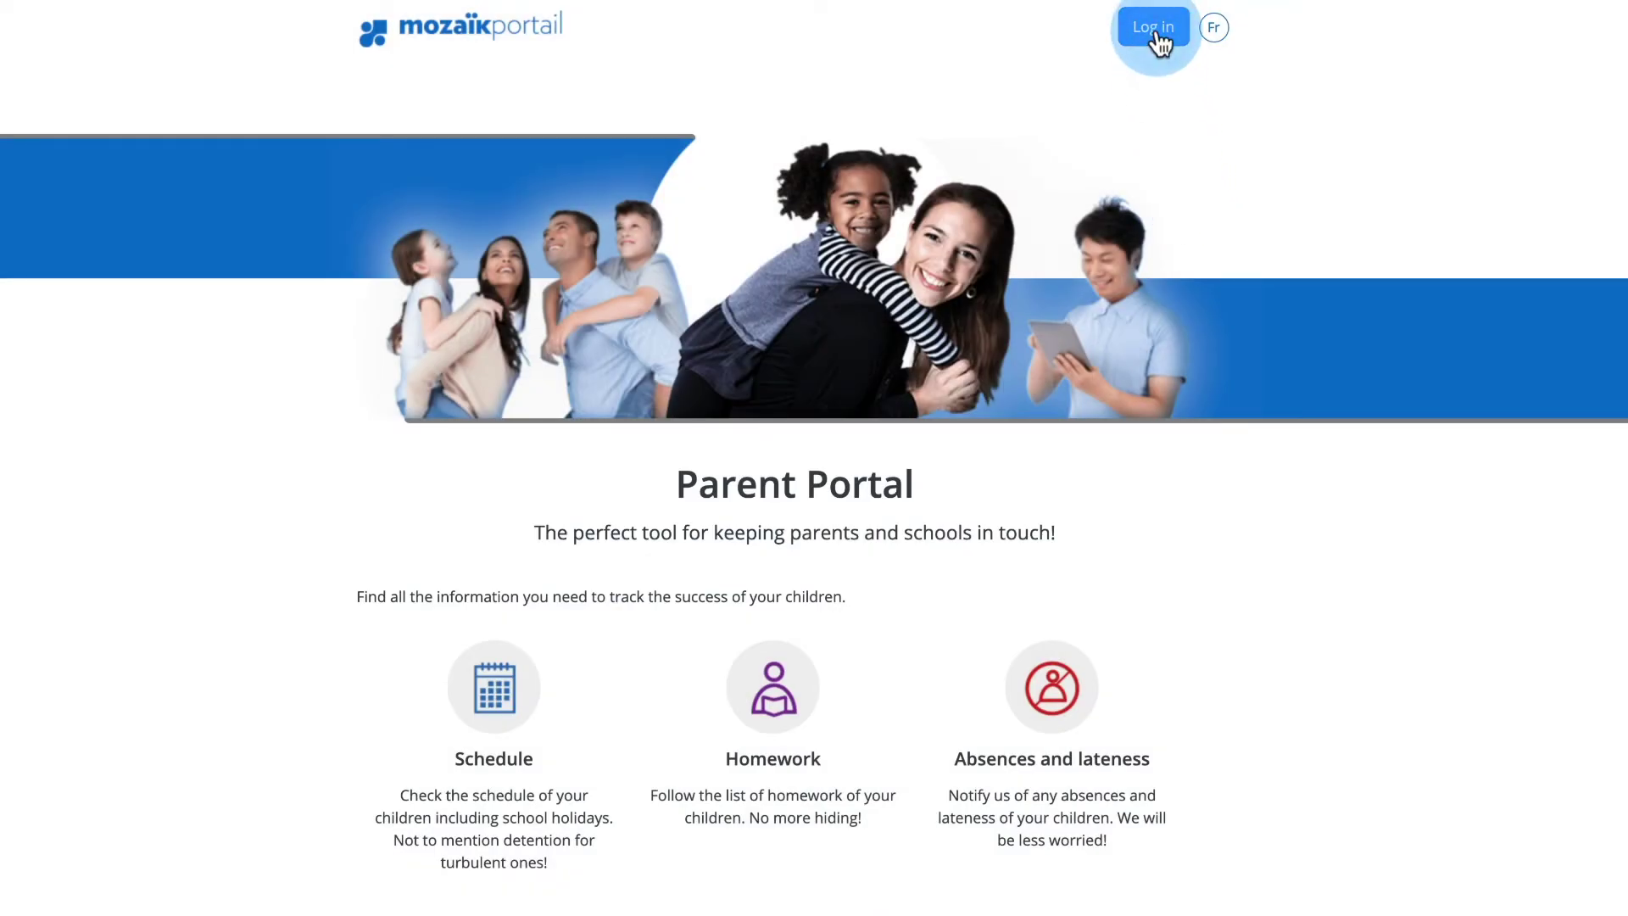
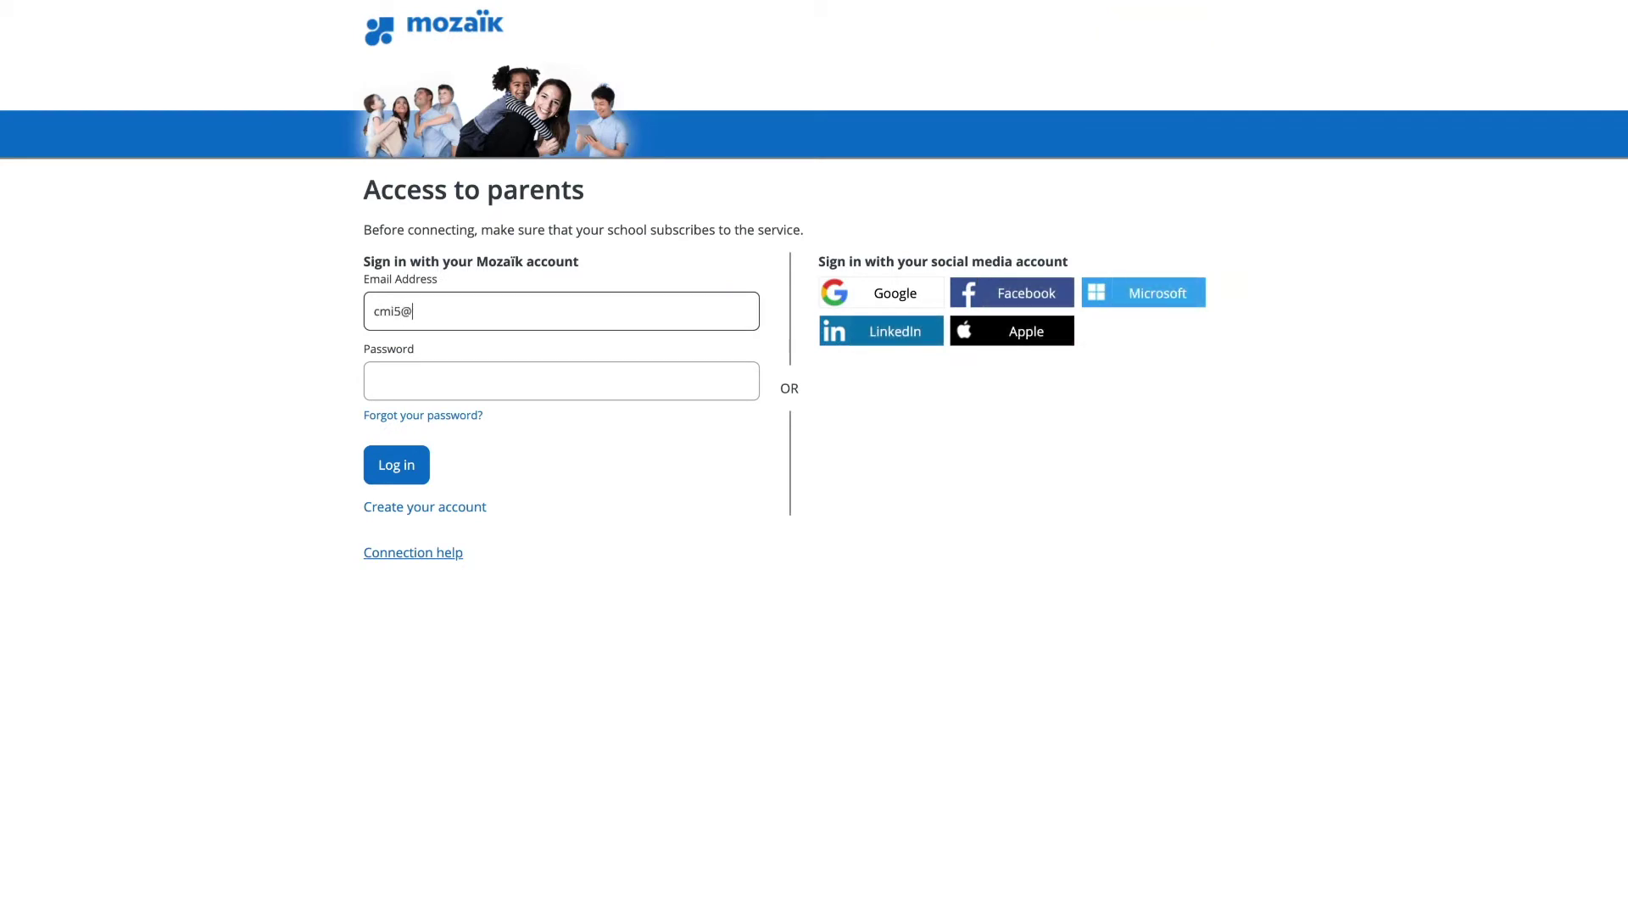
key("Tab")
type("••••••••••")
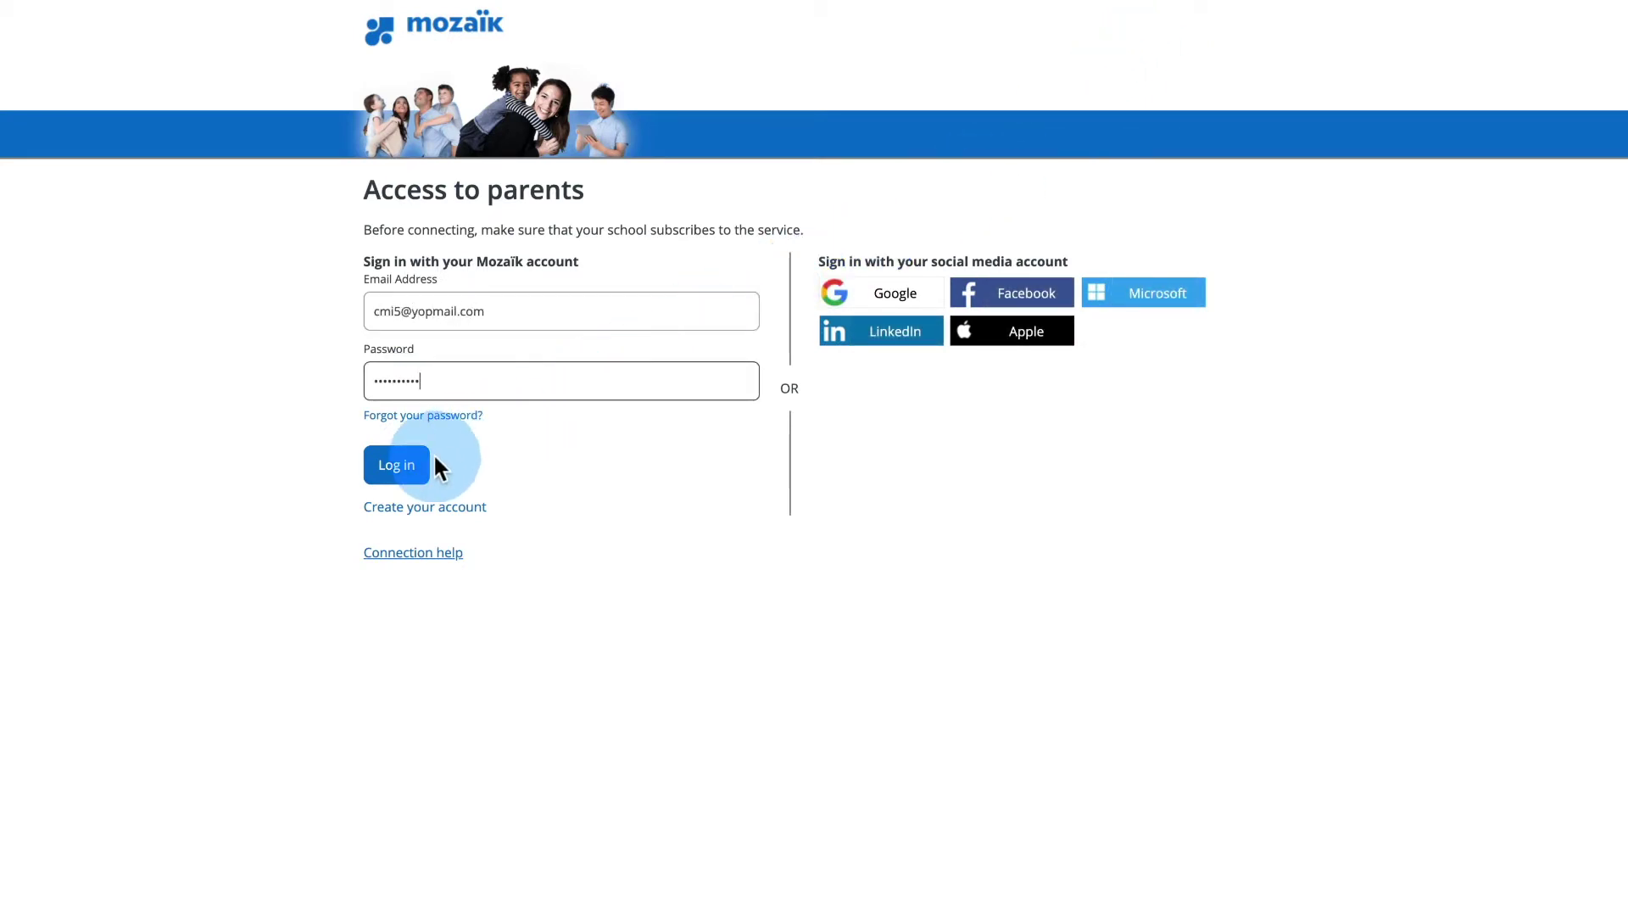
left_click(419, 473)
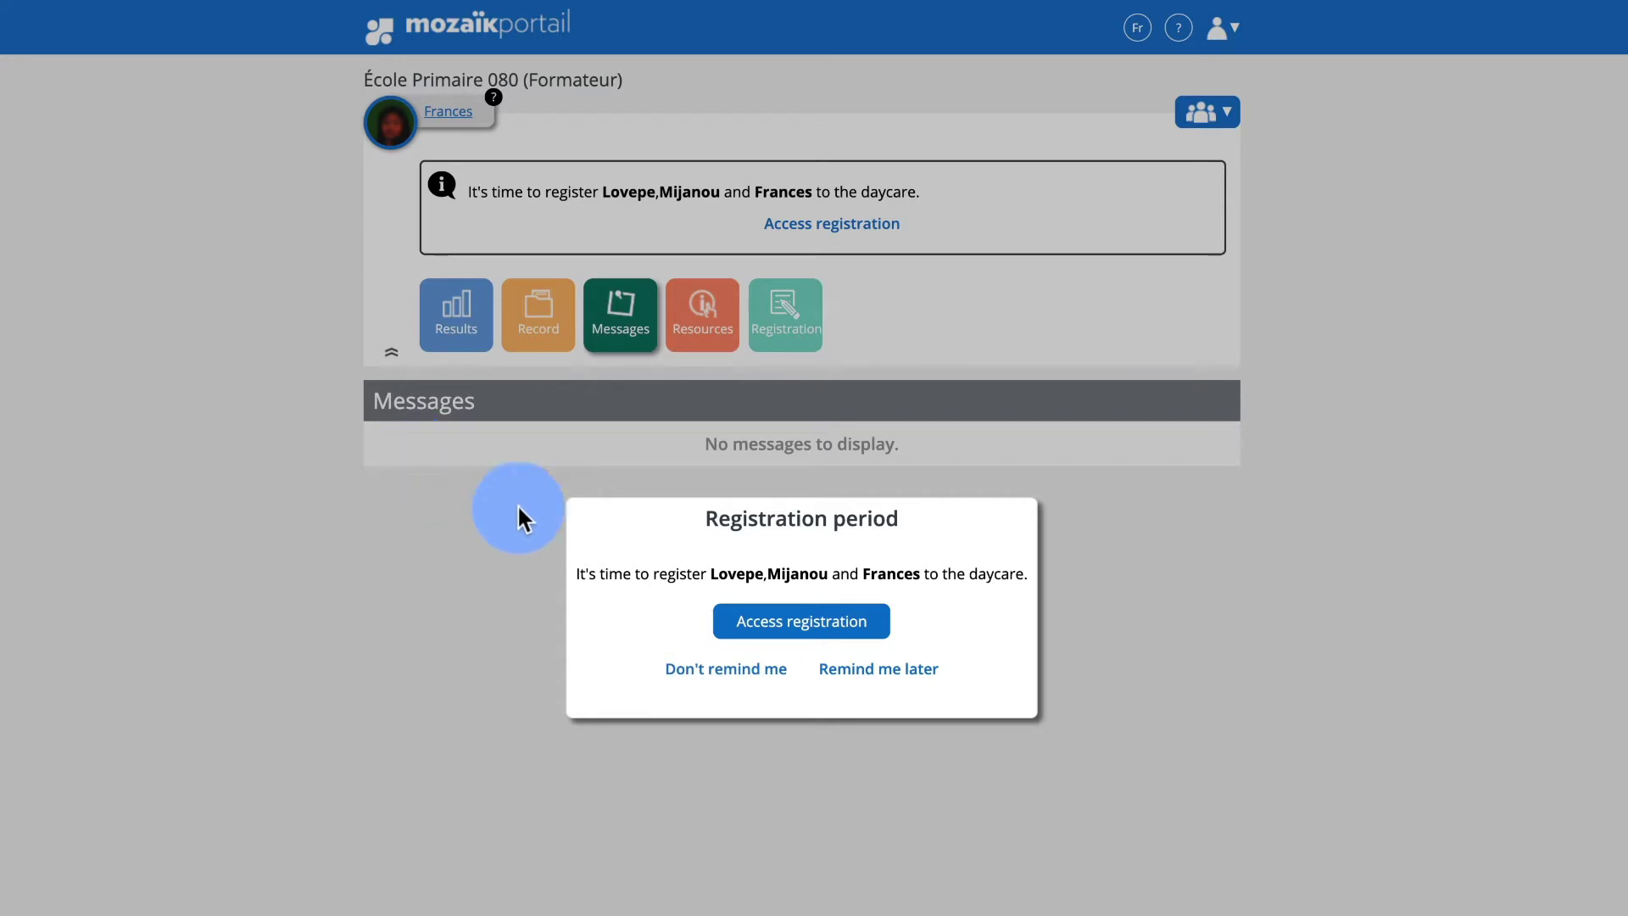
- Open the daycare registration ending August 27th, 2021, and glance at the children list
left_click(761, 620)
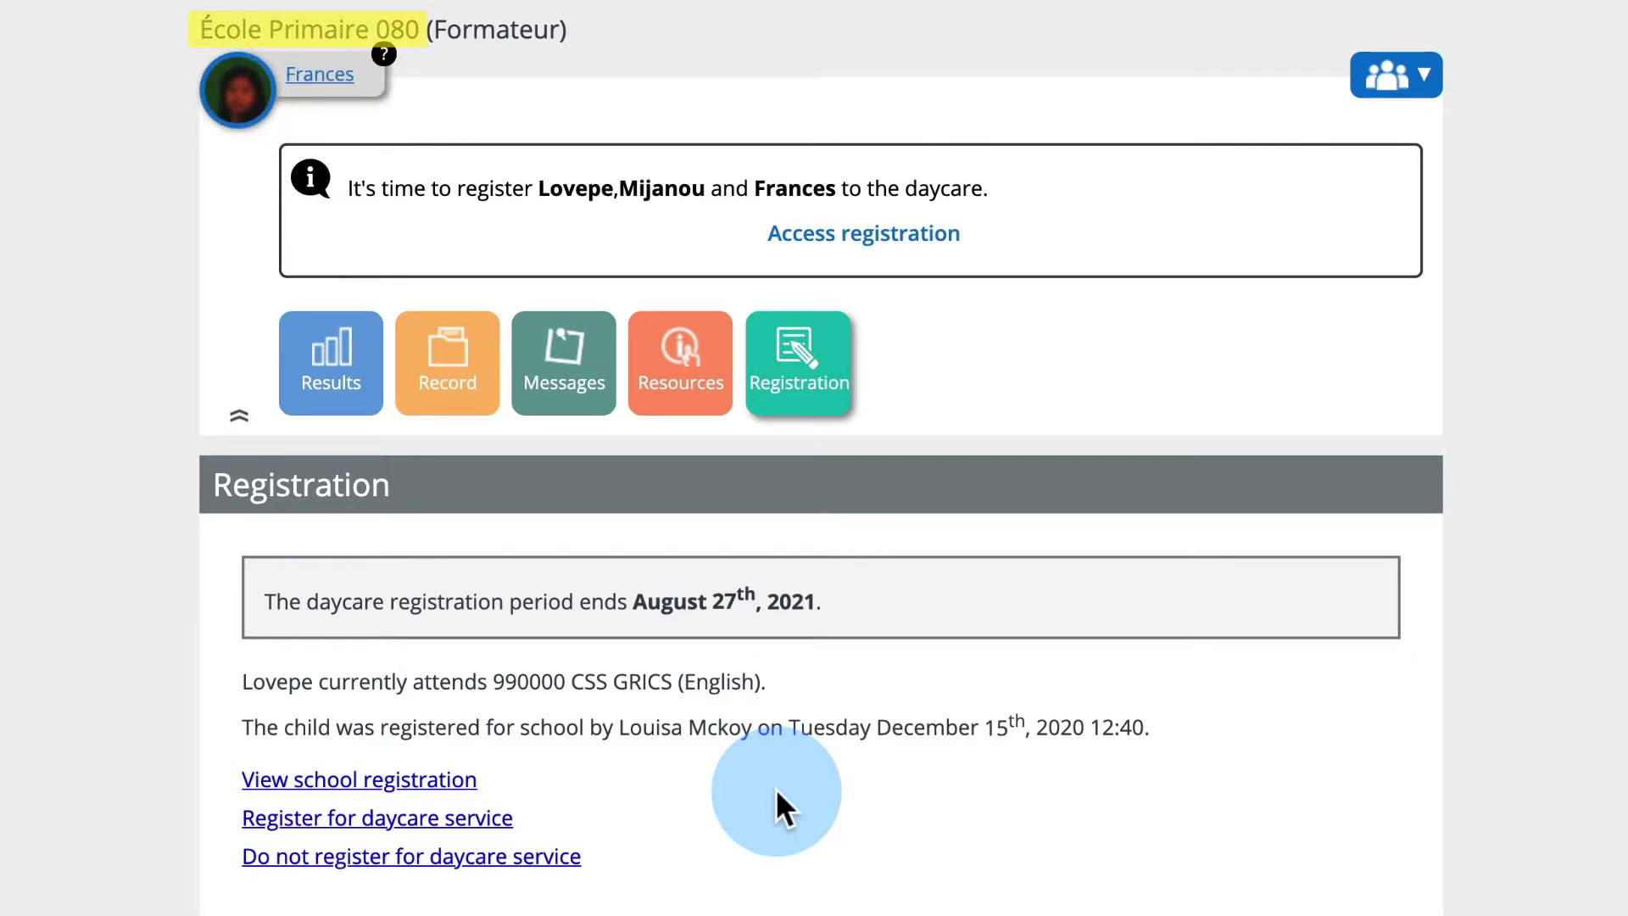
left_click(1418, 91)
left_click(1424, 96)
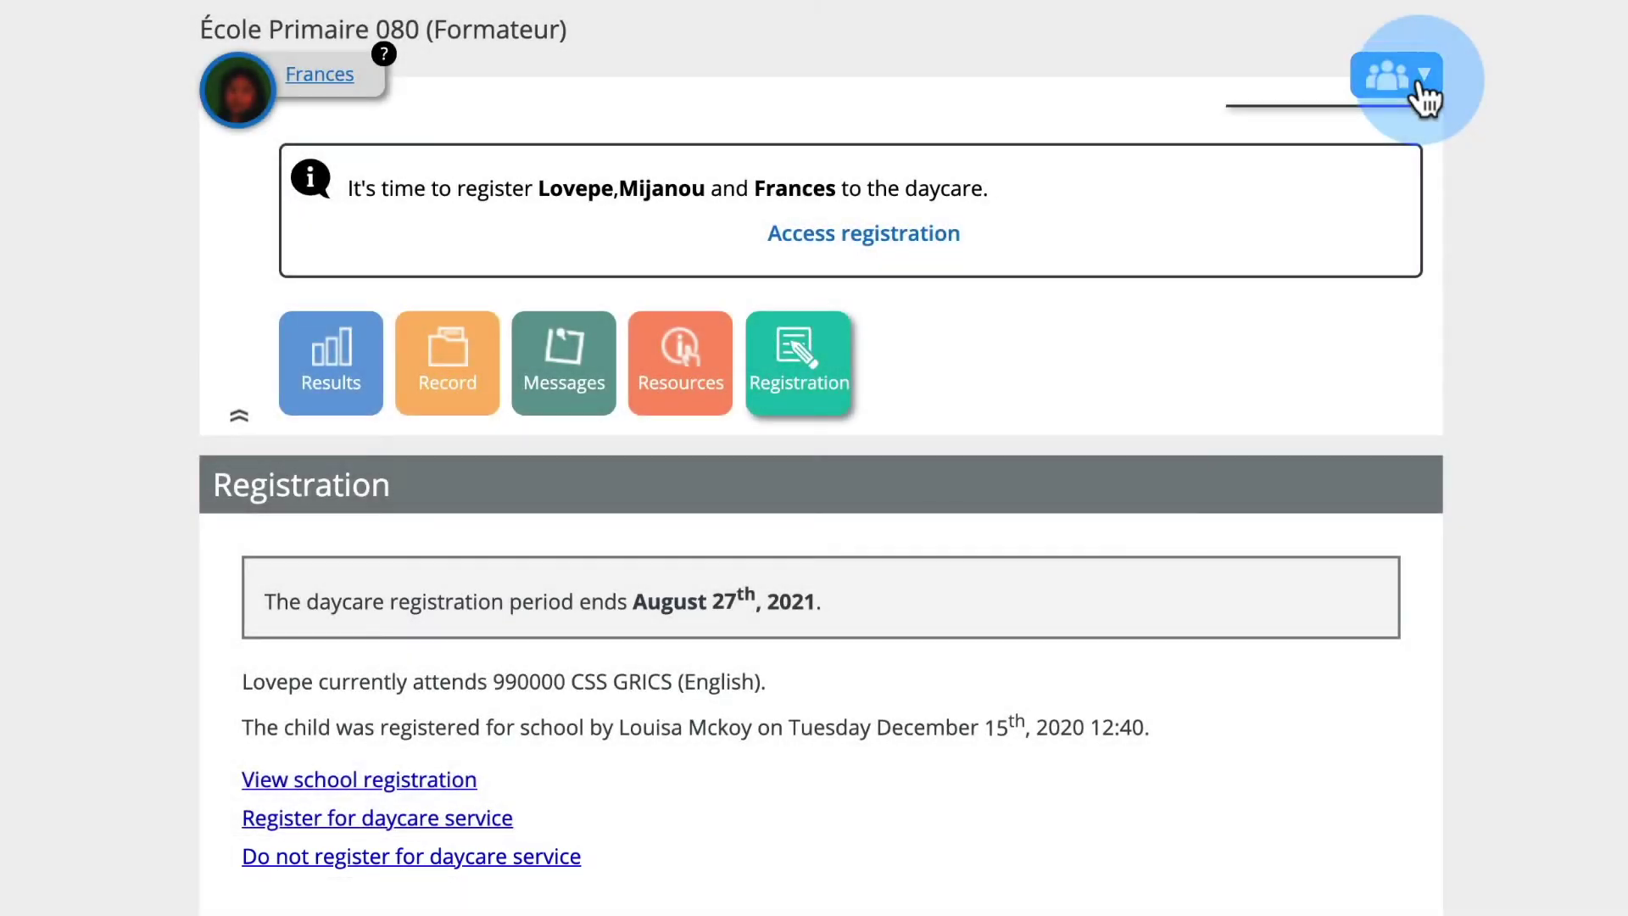
- Switch to the child not attending and cancel their daycare registration, then view its status
left_click(1421, 87)
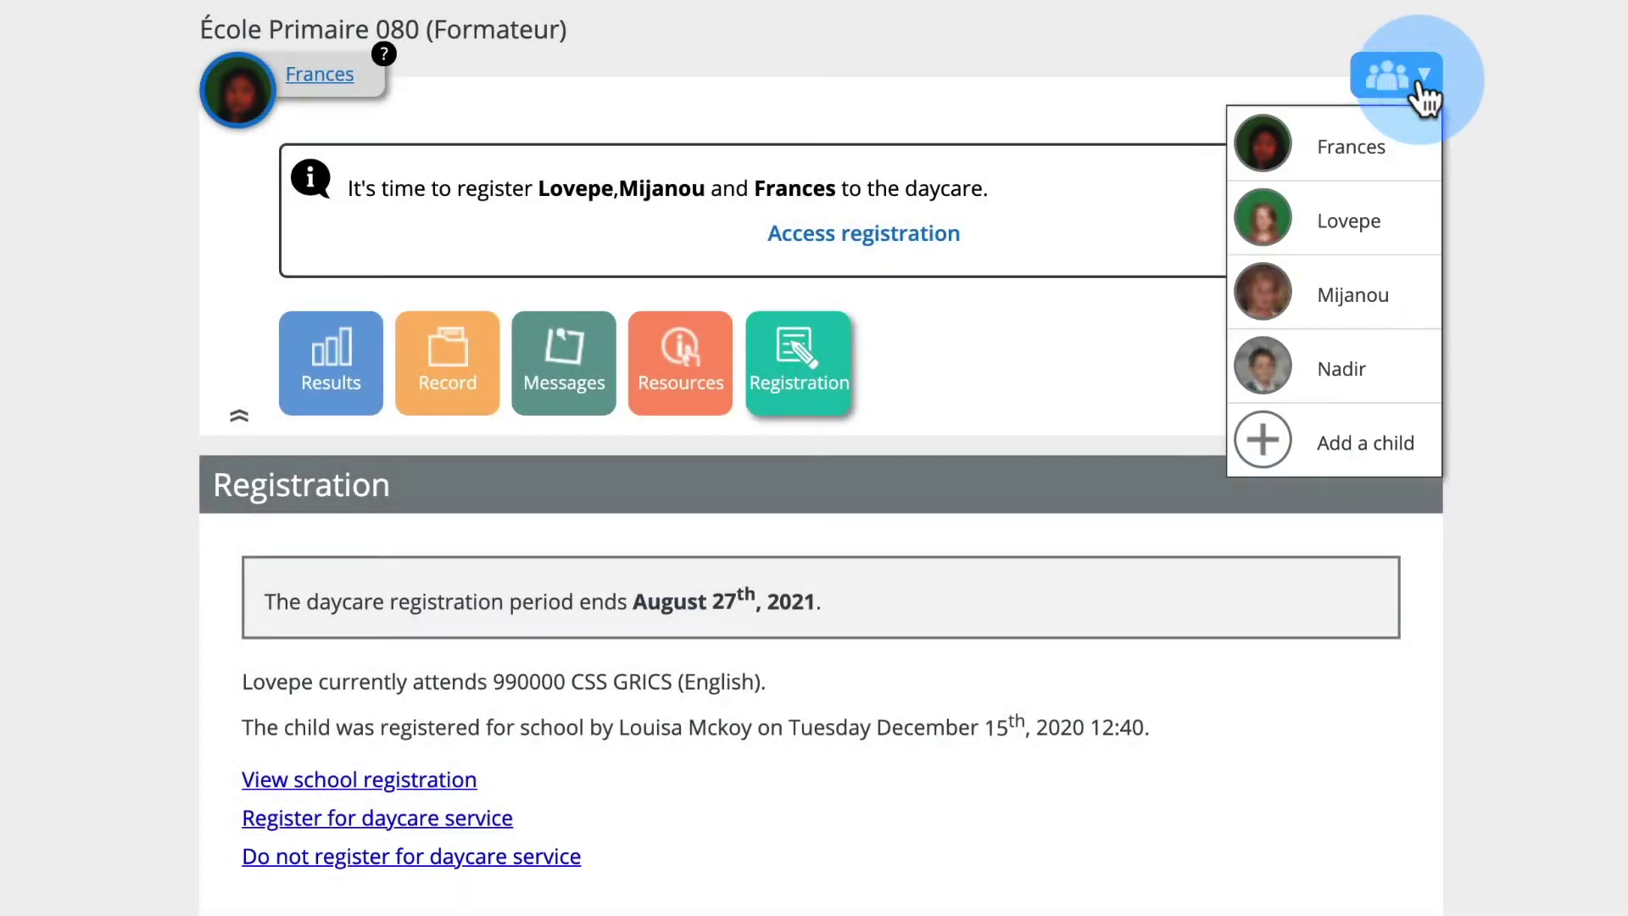
left_click(1391, 212)
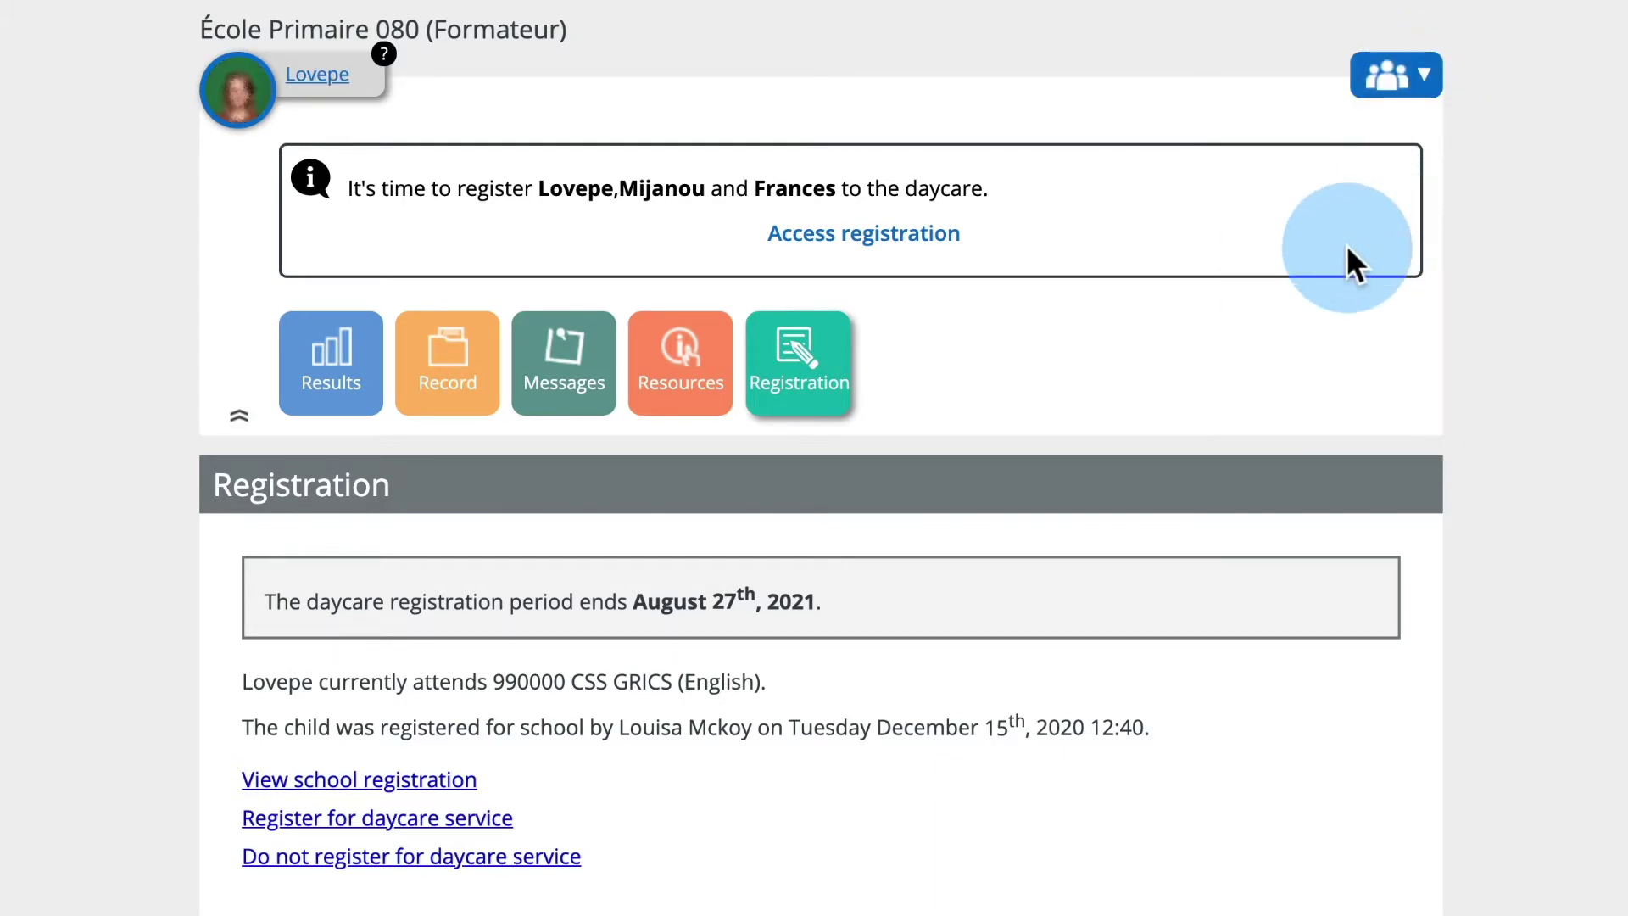
left_click(421, 856)
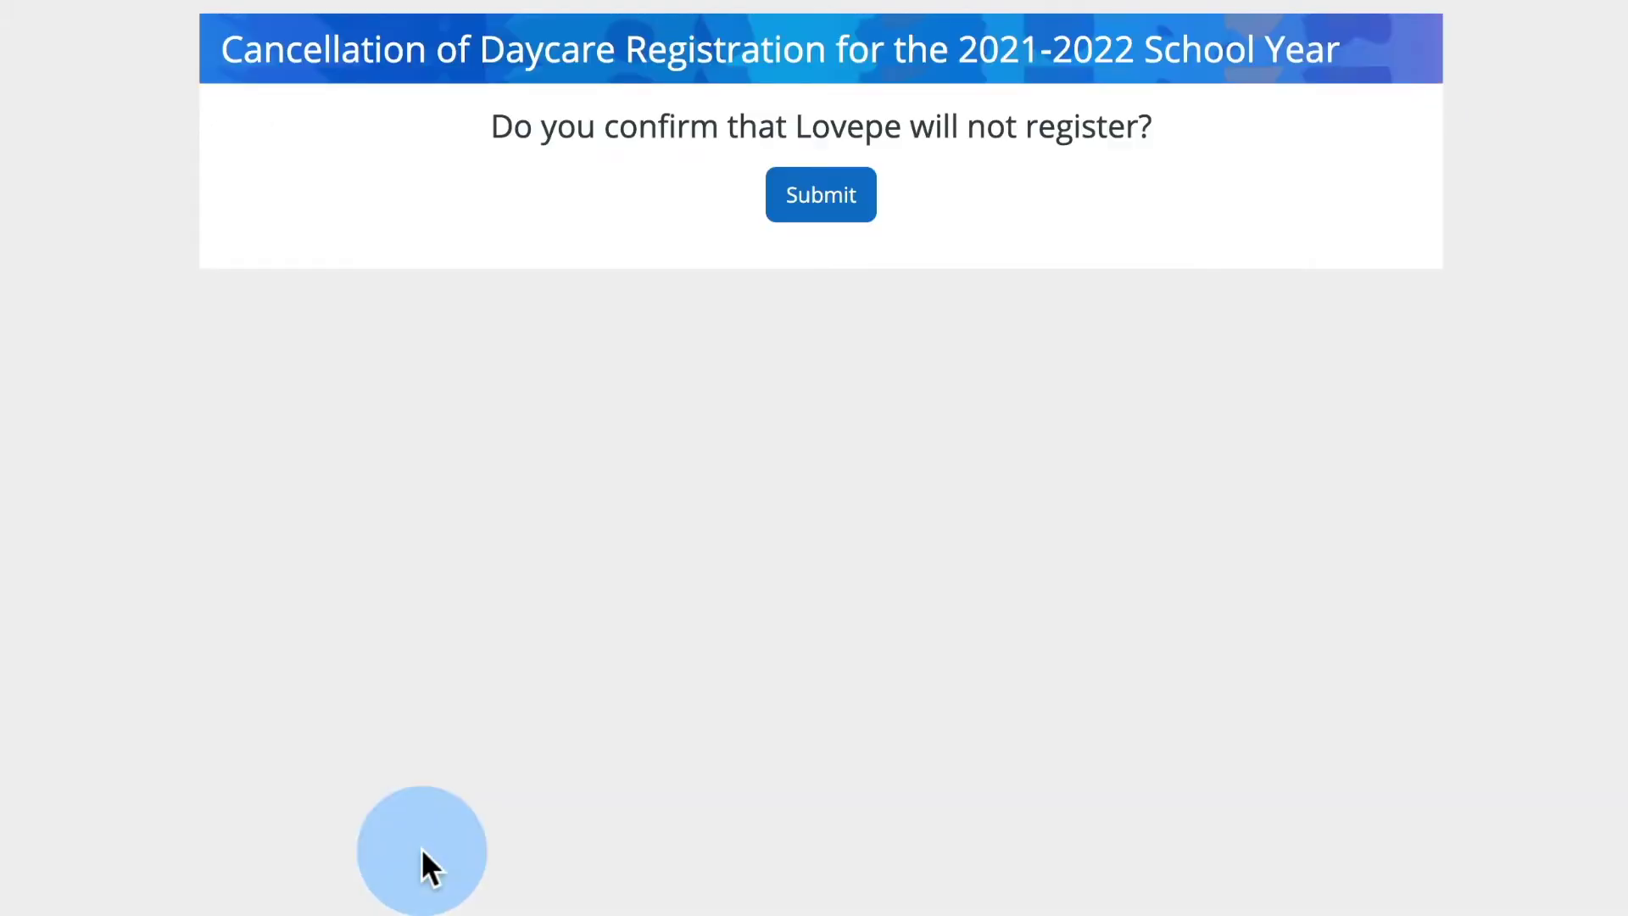
left_click(822, 203)
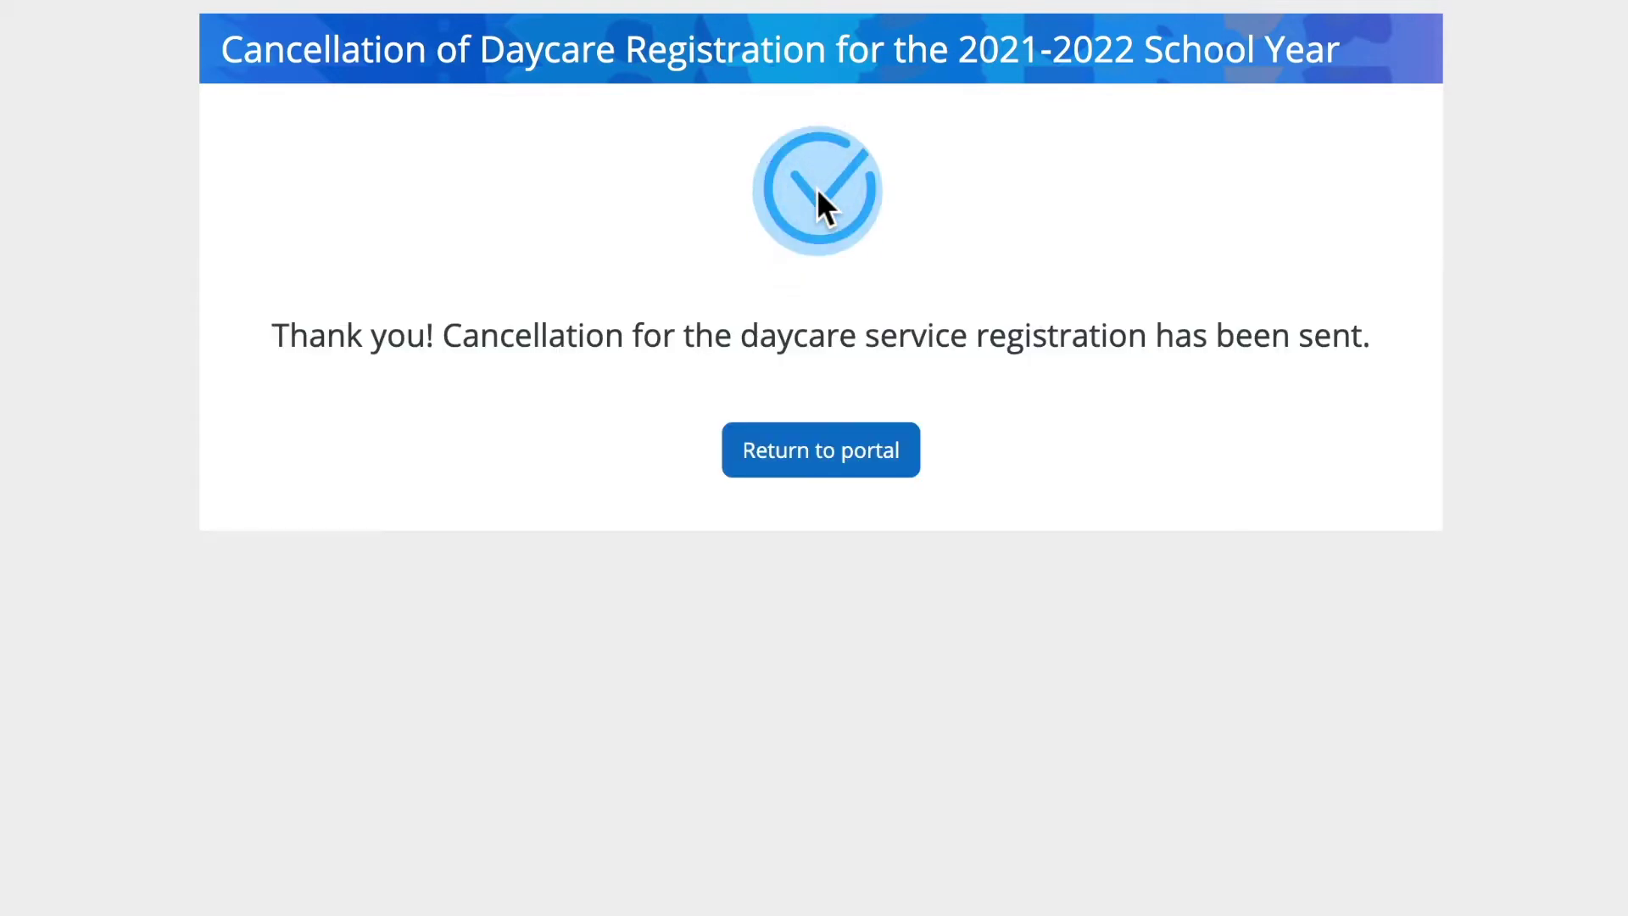
left_click(789, 454)
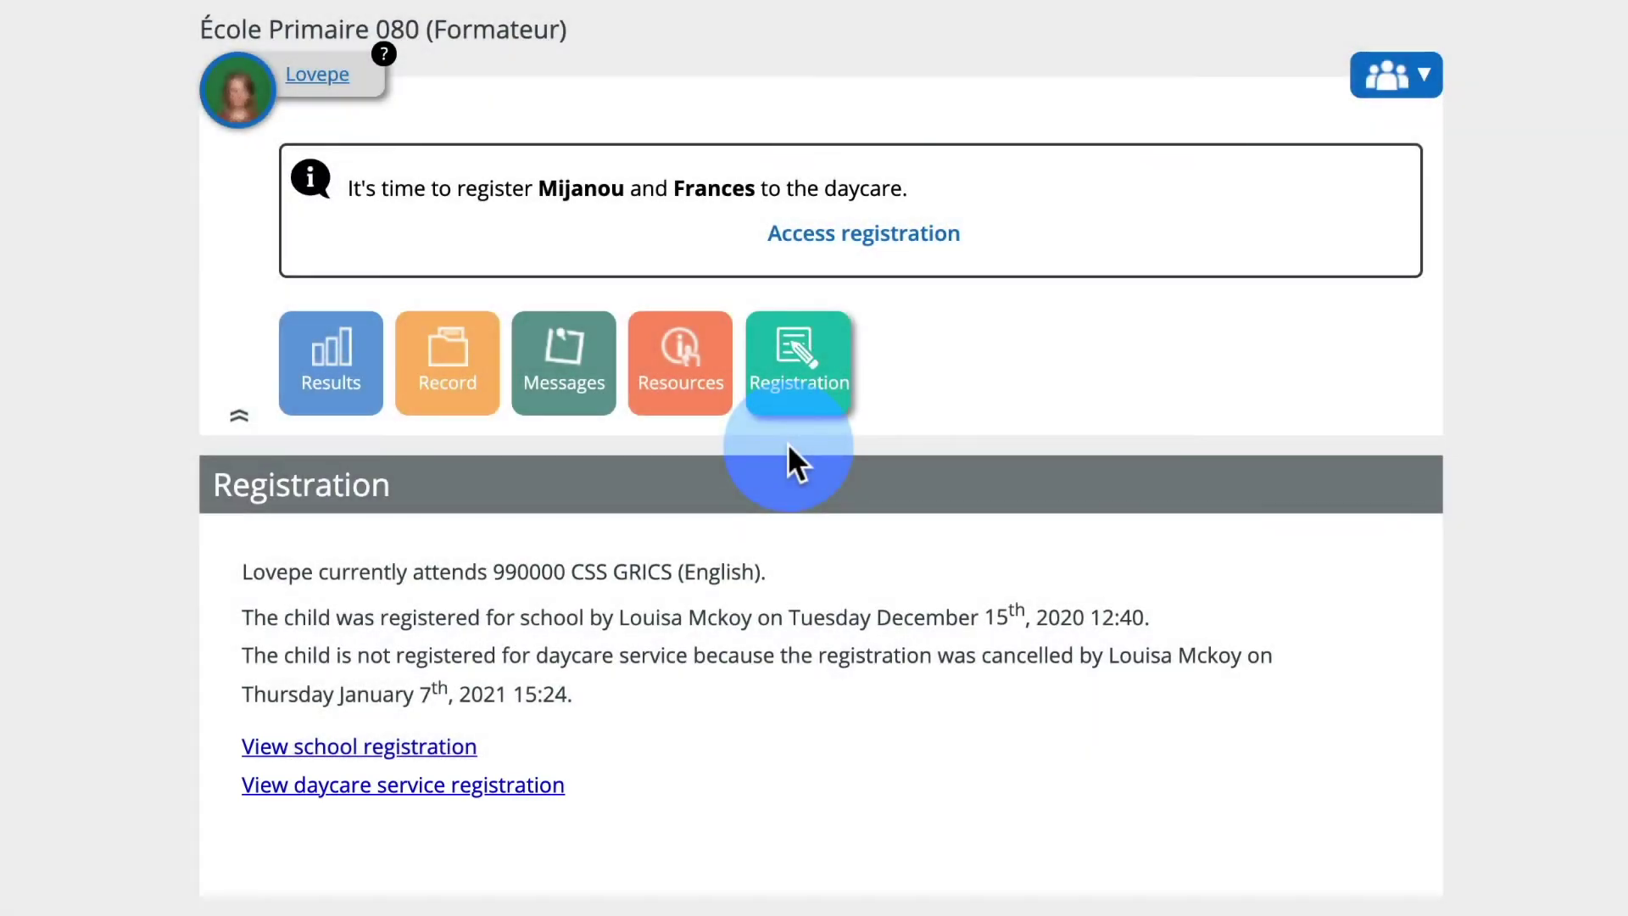
left_click(378, 793)
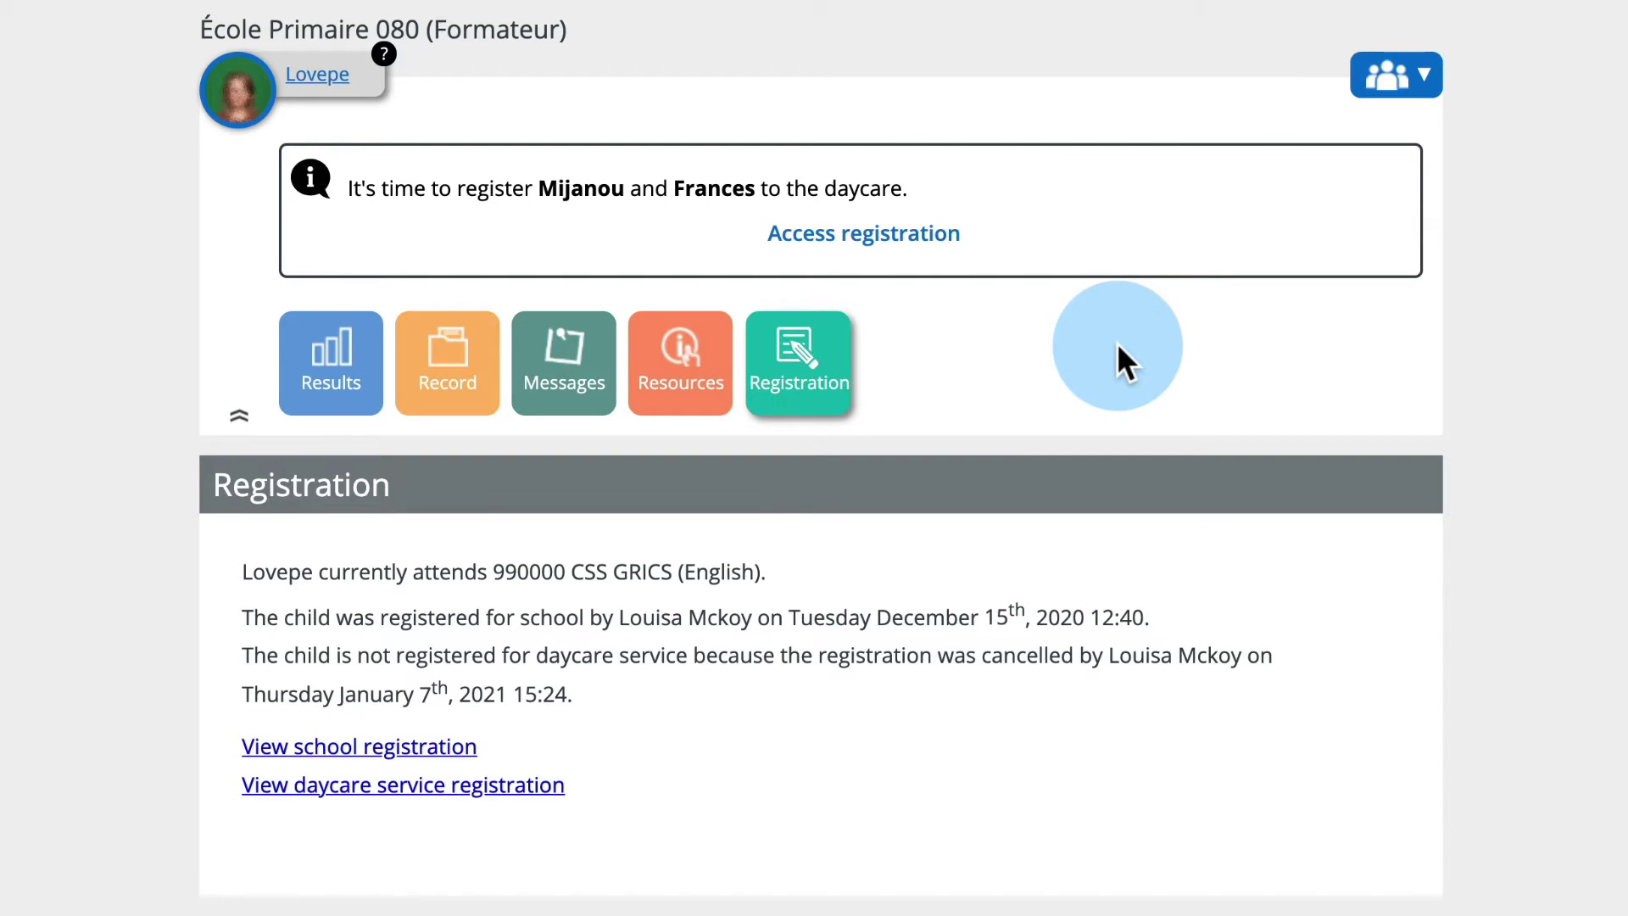
- Switch to the other child and begin the 2021-2022 daycare registration form
left_click(1429, 100)
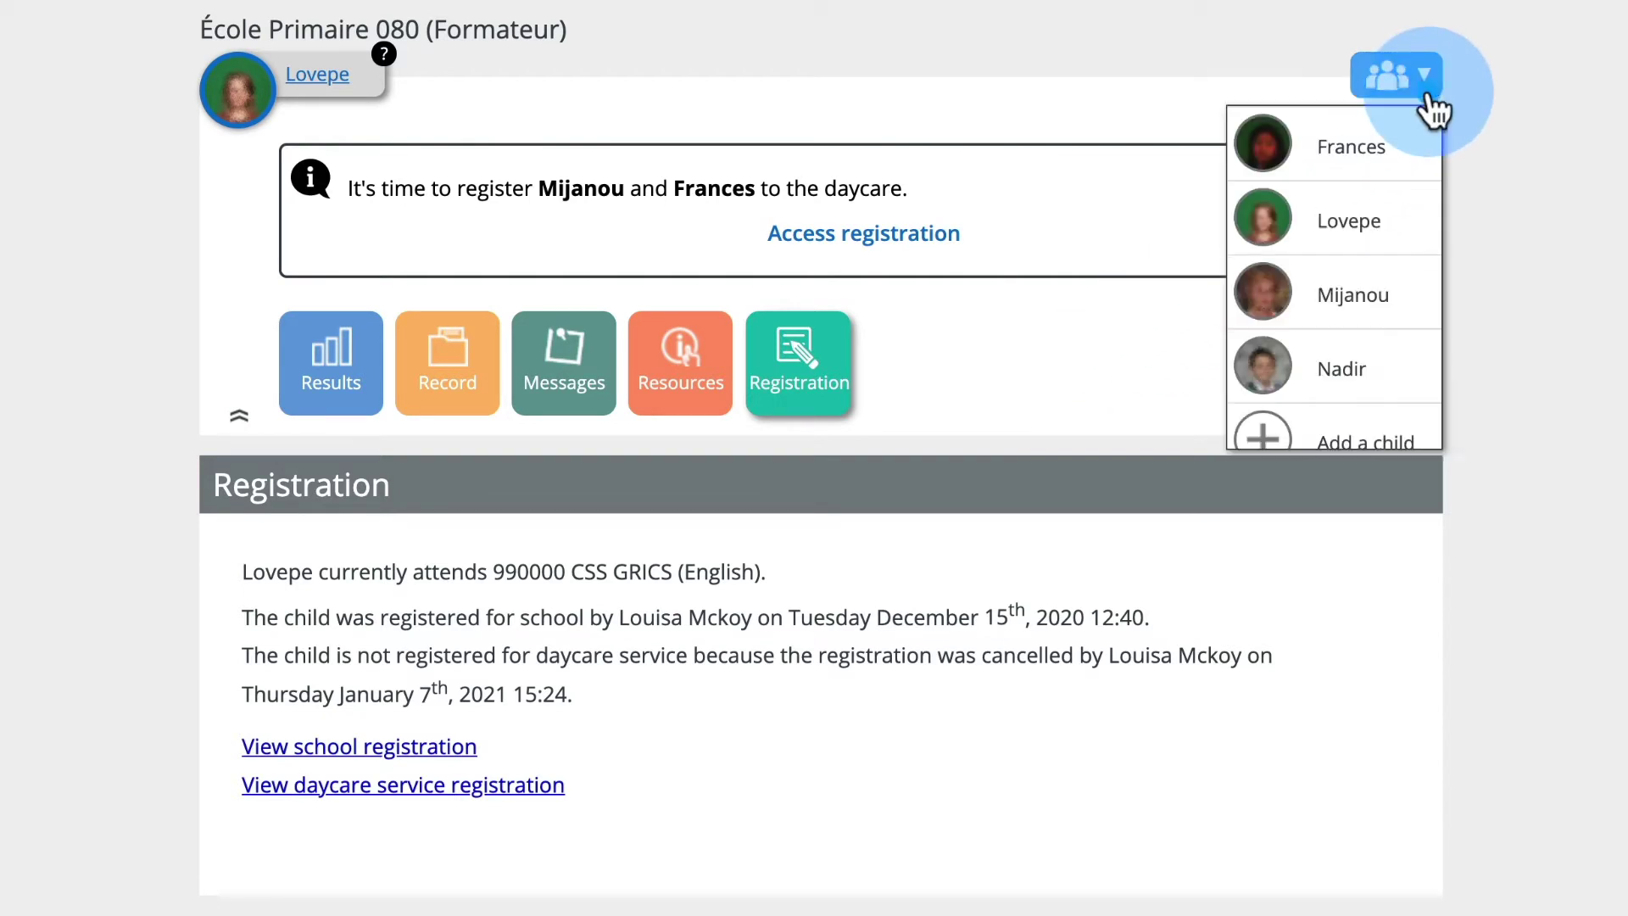
left_click(1409, 144)
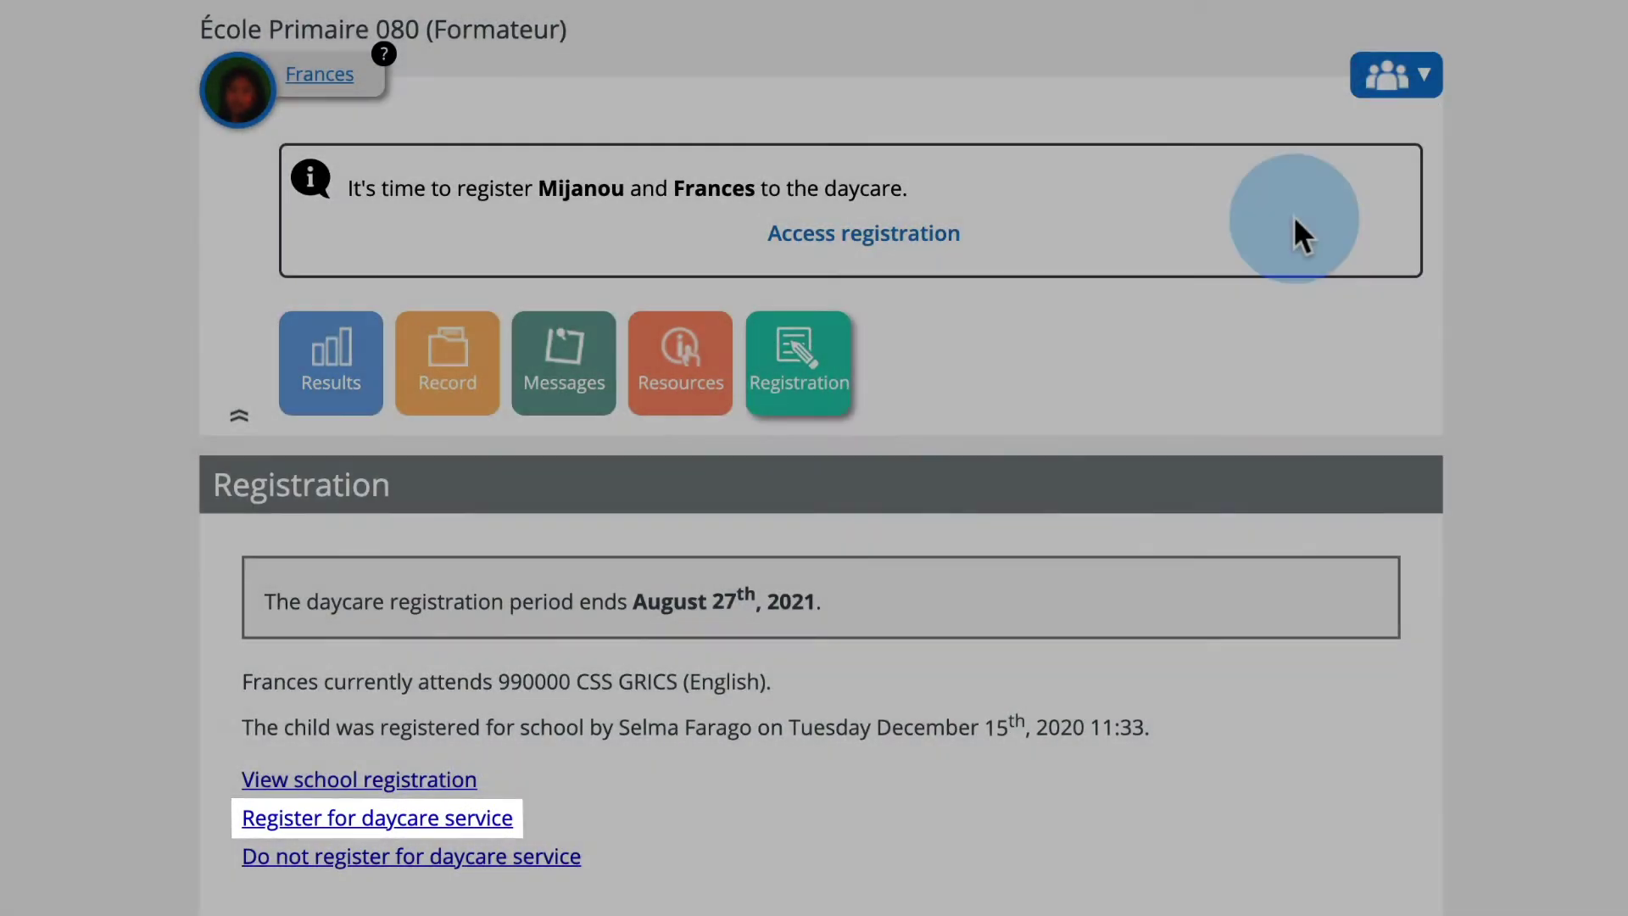
left_click(349, 816)
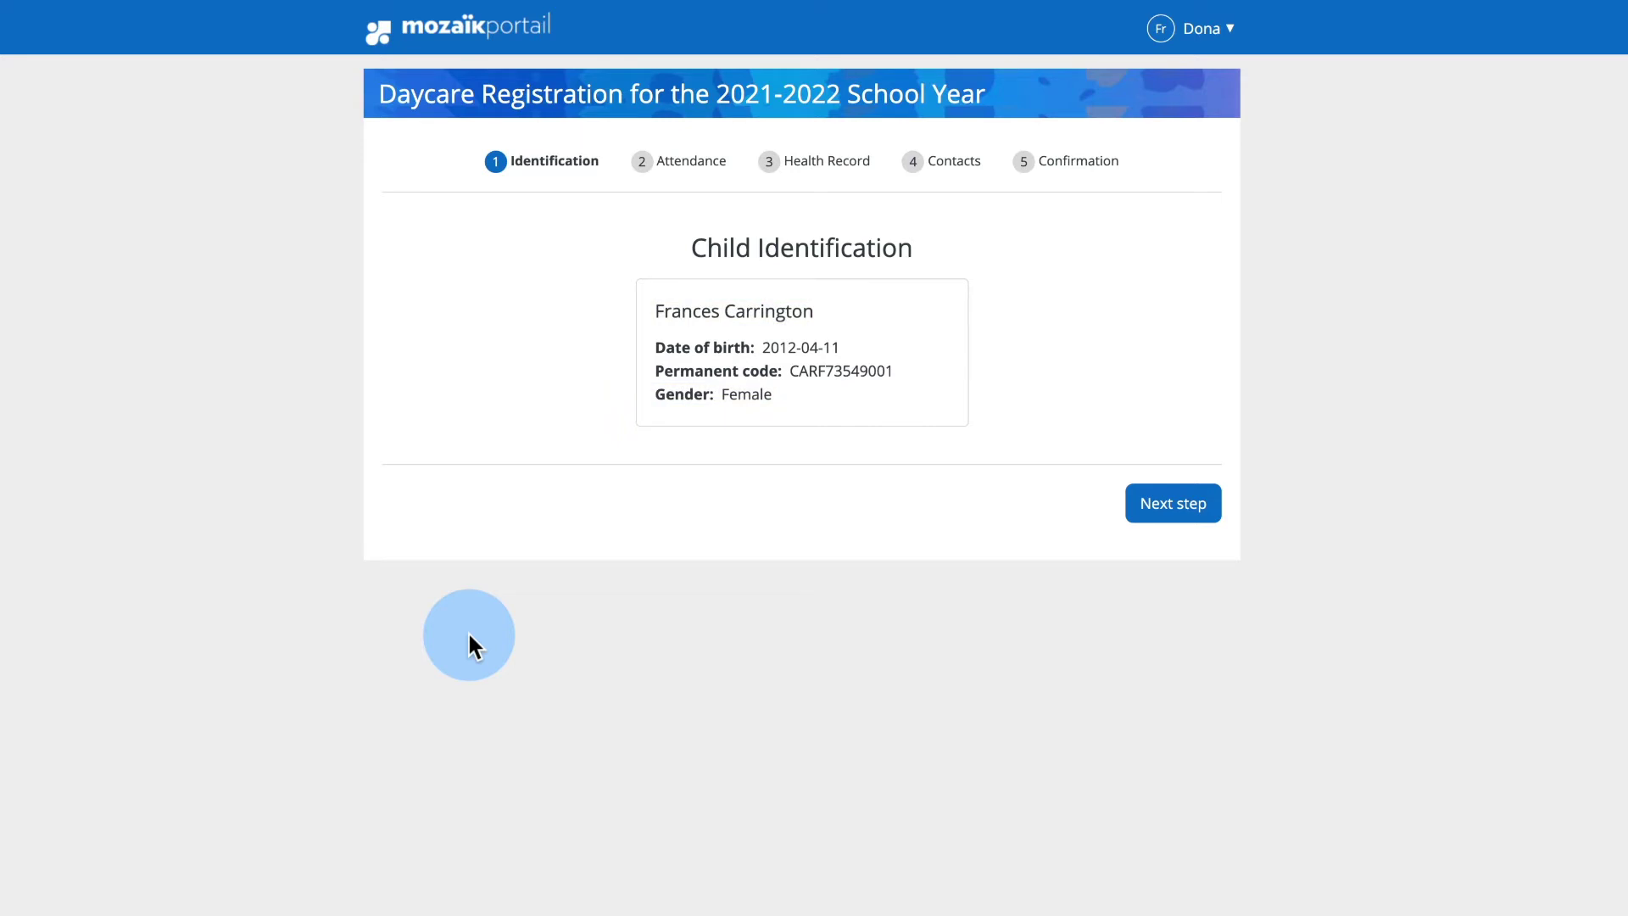
- Go to the attendance step and book morning daycare Monday through Friday
left_click(1134, 508)
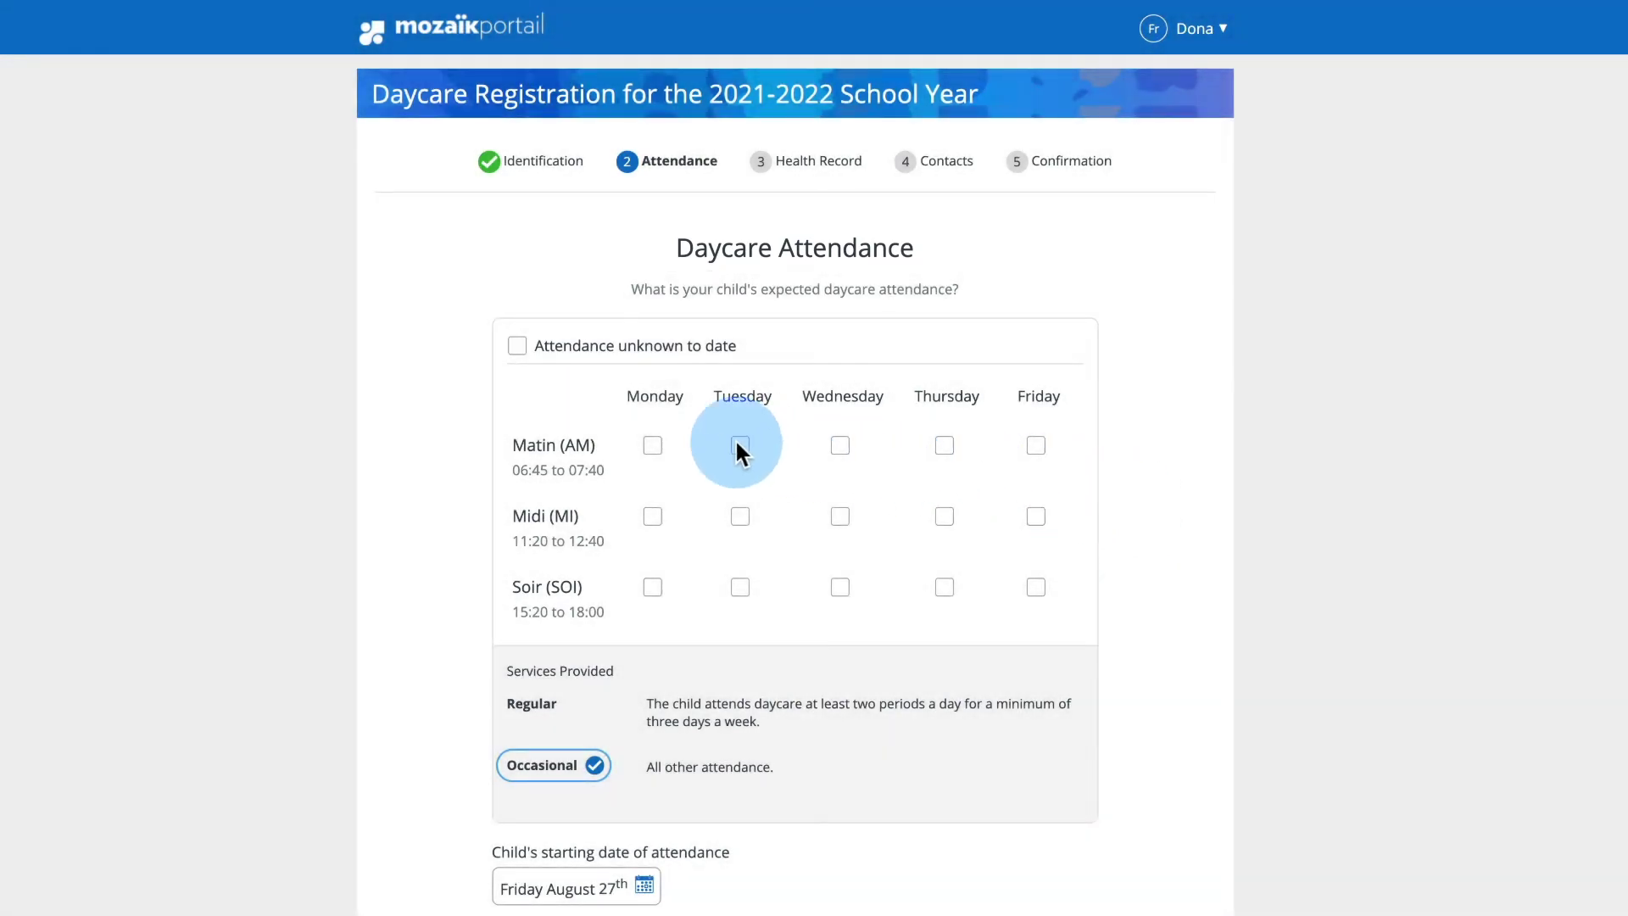
left_click(652, 445)
left_click(740, 445)
left_click(839, 445)
left_click(943, 445)
left_click(1036, 445)
- Book midday and evening daycare for every weekday as well
left_click(652, 516)
left_click(739, 516)
left_click(839, 517)
left_click(944, 517)
left_click(1035, 516)
left_click(652, 586)
left_click(739, 587)
left_click(839, 587)
left_click(943, 586)
left_click(1035, 587)
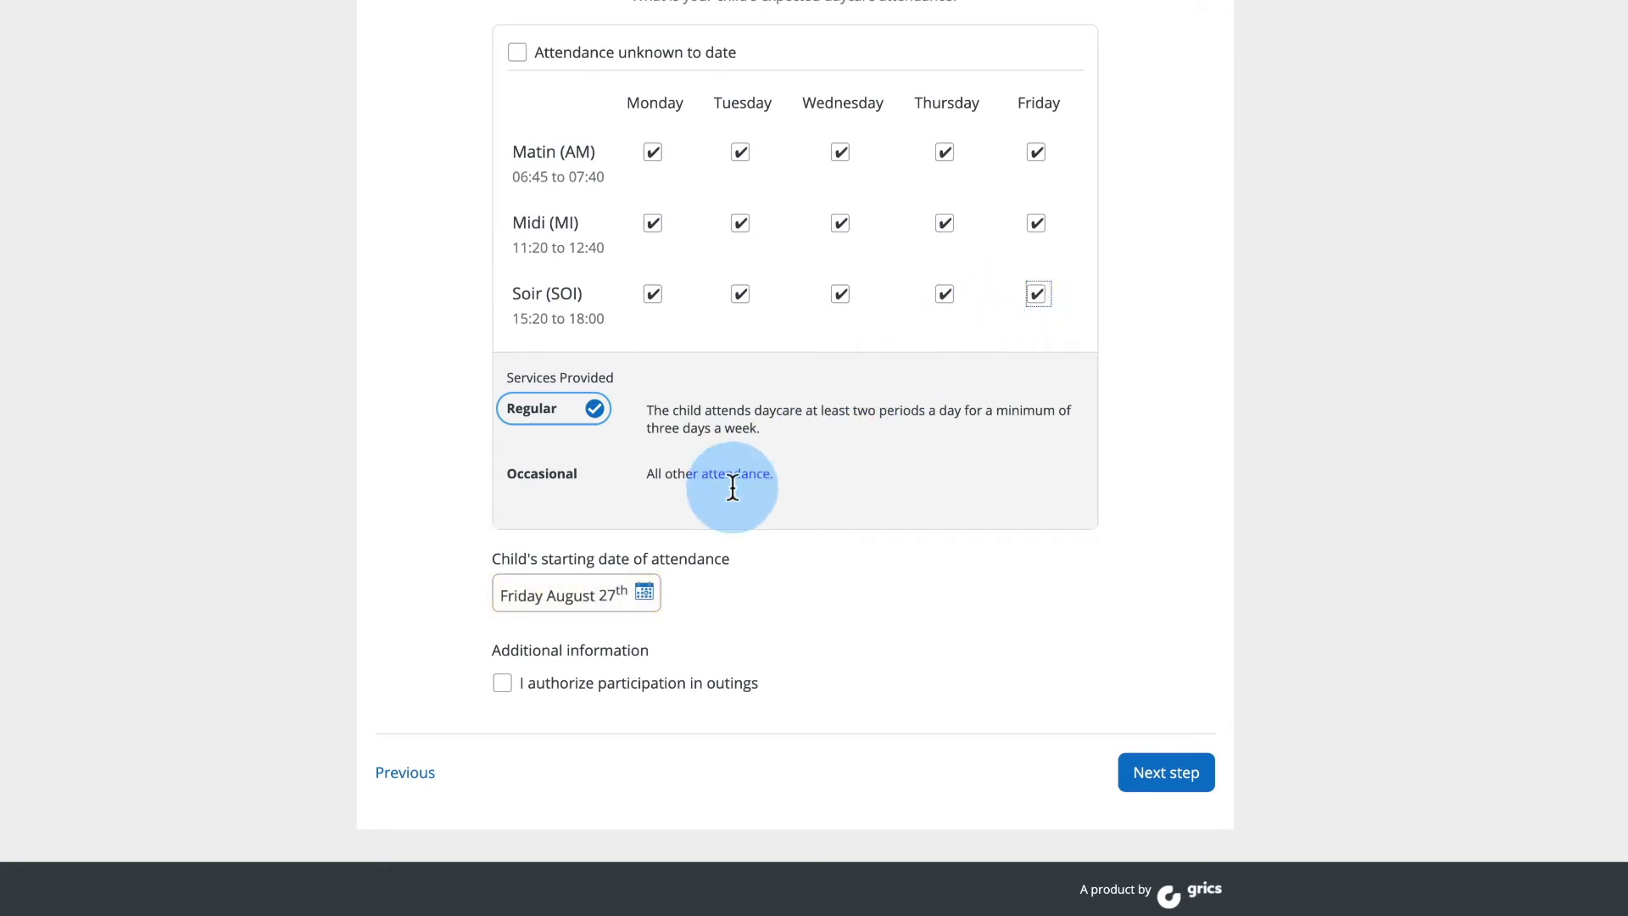
- Set the start date to September 1st, 2021, authorize outings, and continue to the health record
left_click(644, 591)
left_click(723, 654)
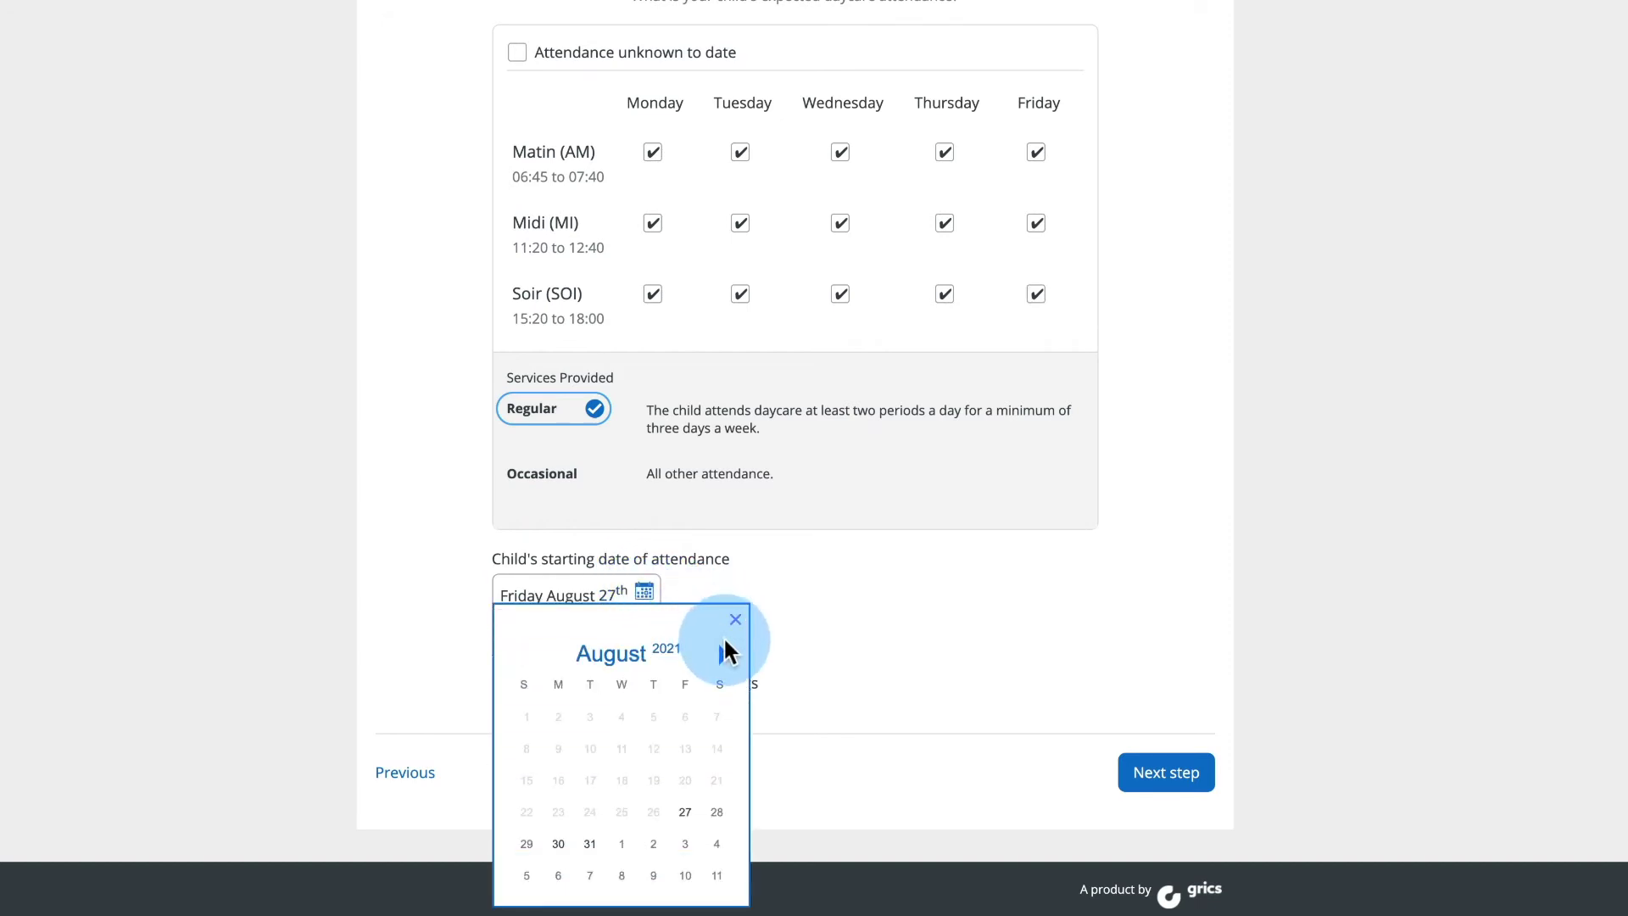
left_click(622, 718)
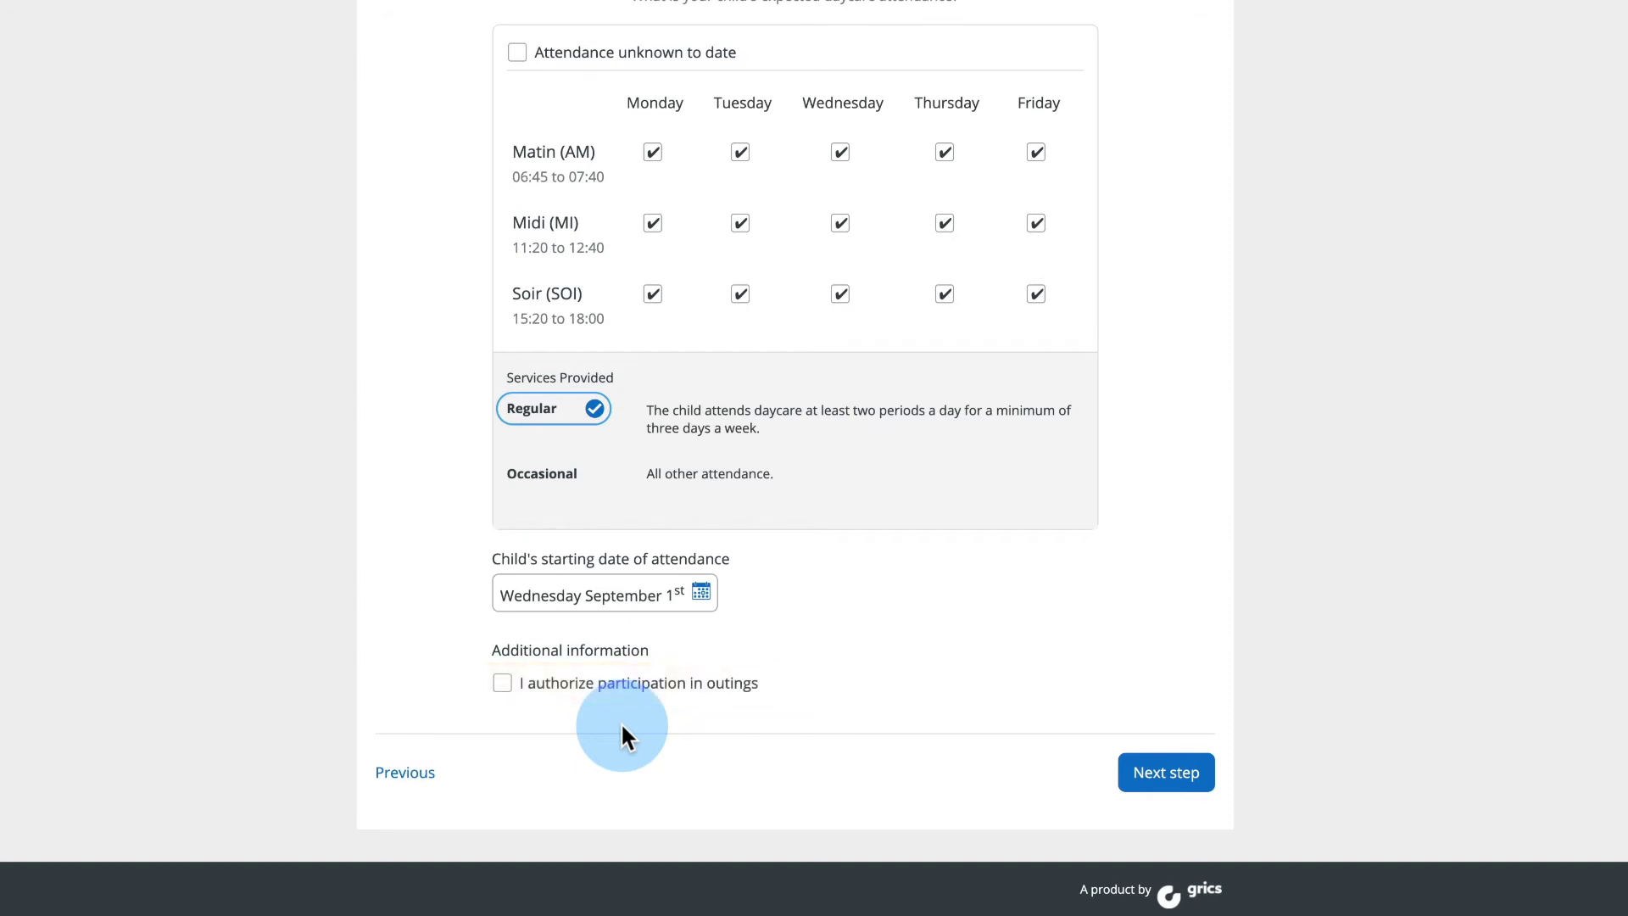
left_click(504, 685)
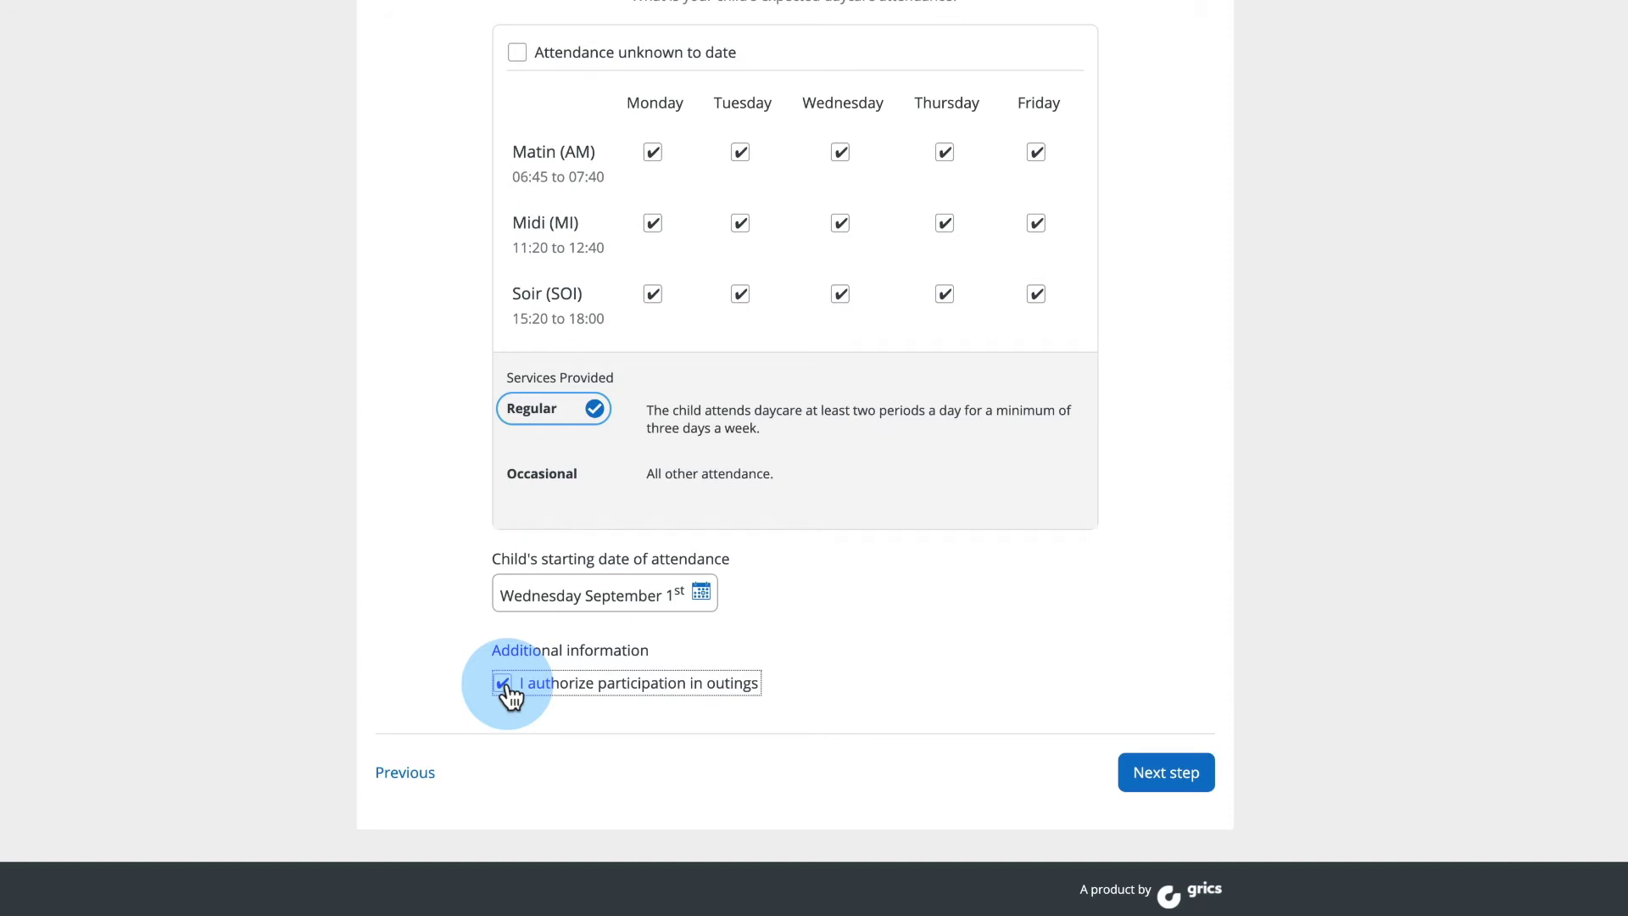
left_click(1173, 773)
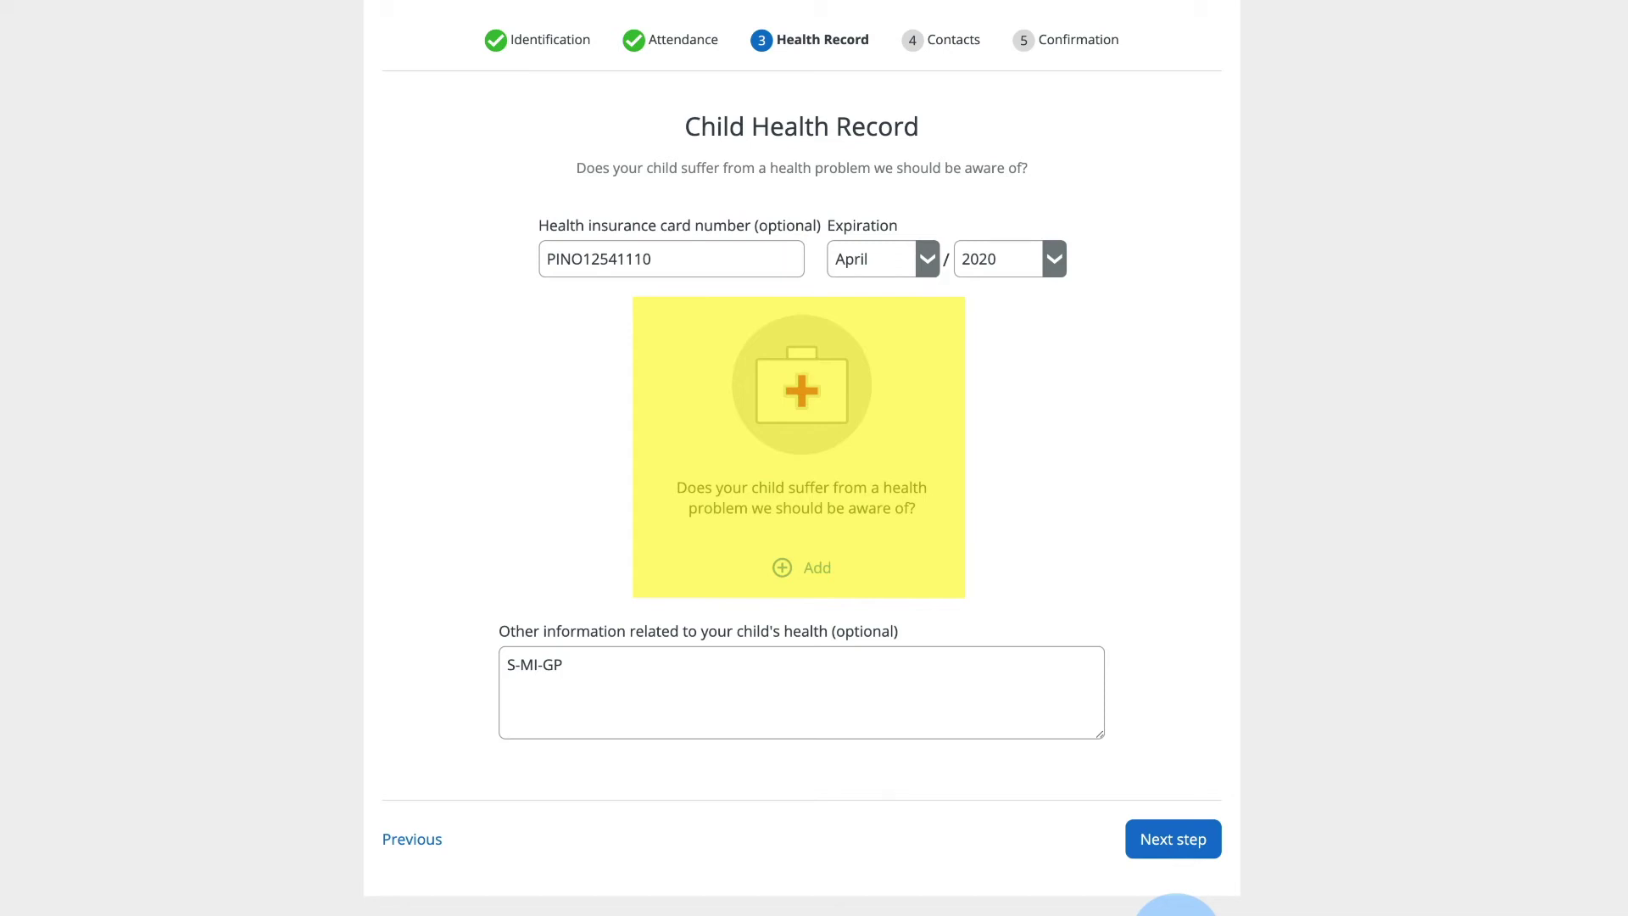
- Record an Ancef drug allergy in the health record with Benadryl as its medication
left_click(807, 571)
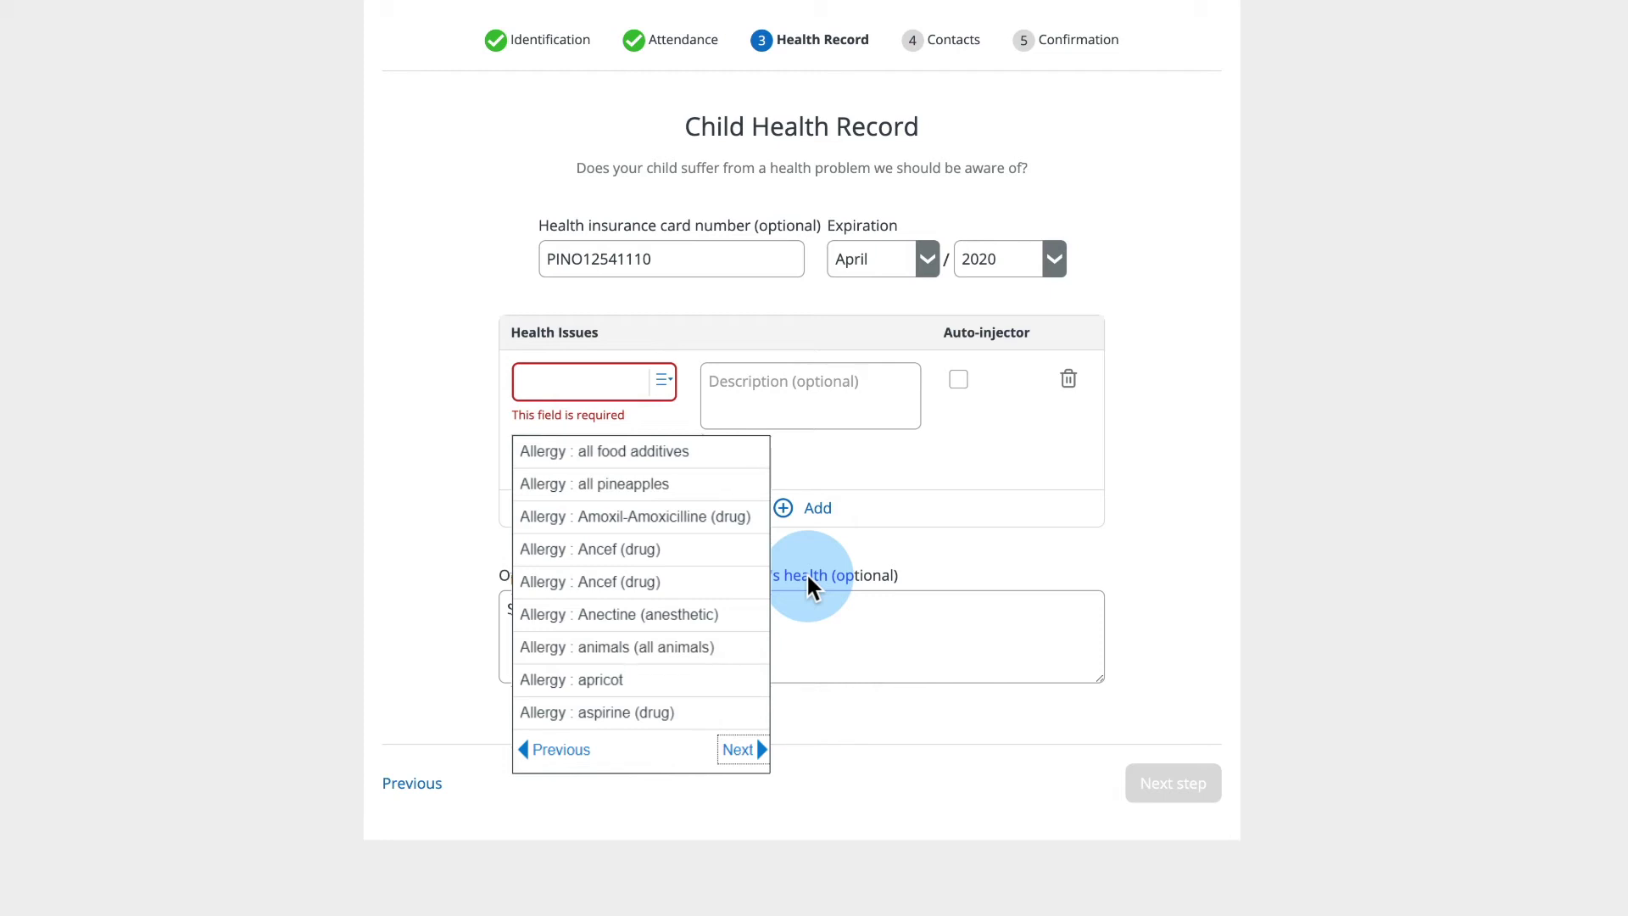
left_click(767, 545)
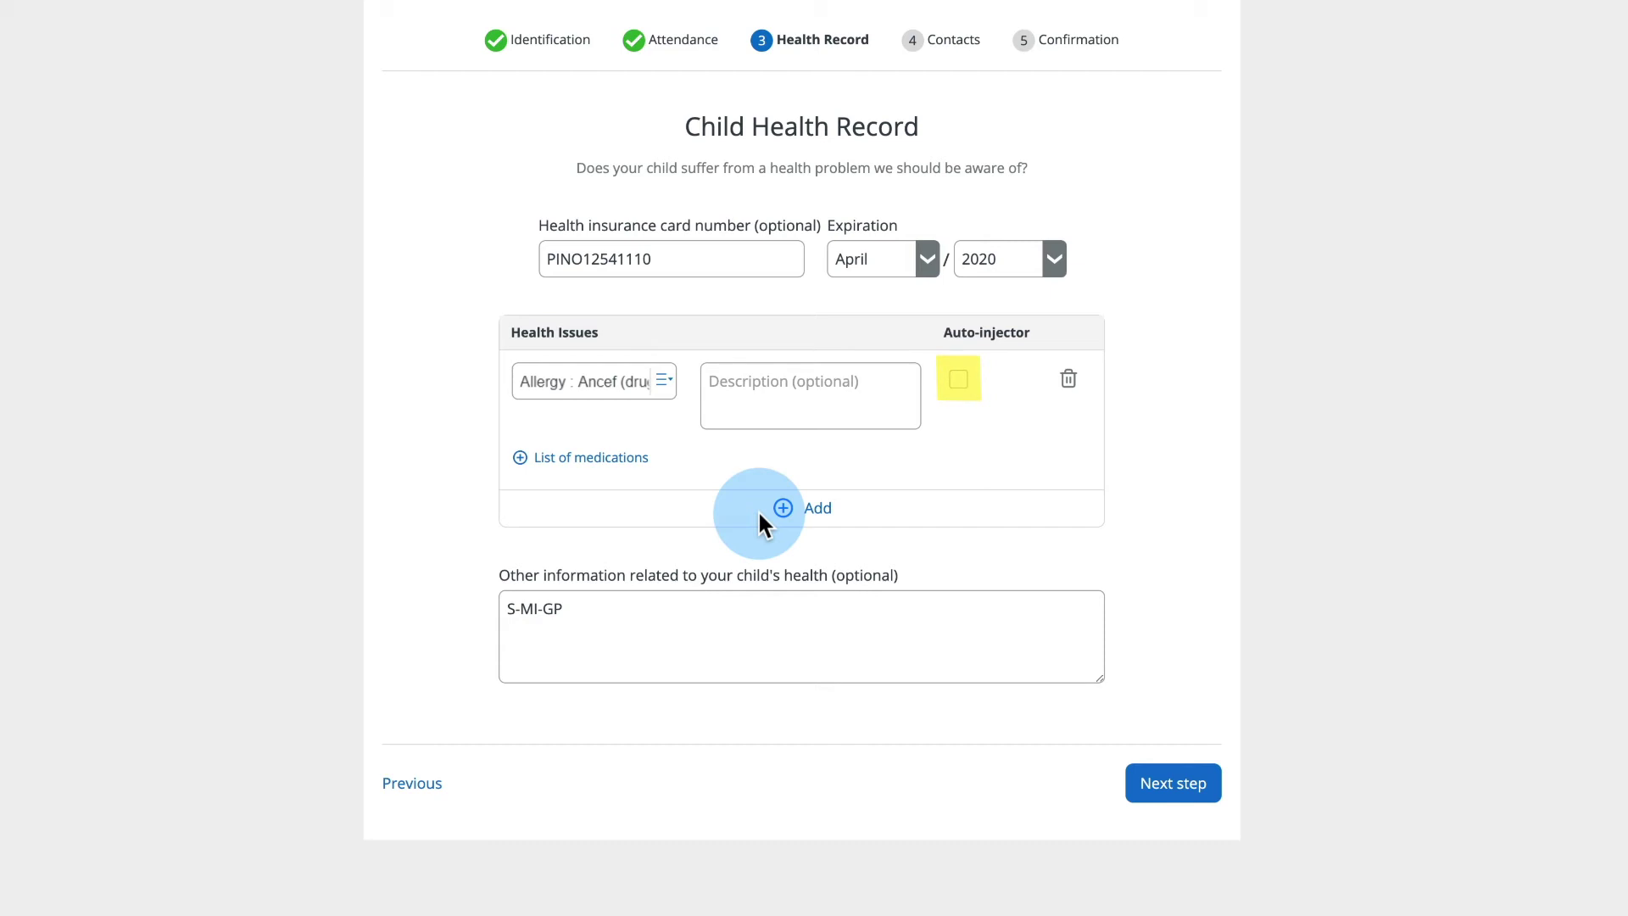
left_click(623, 462)
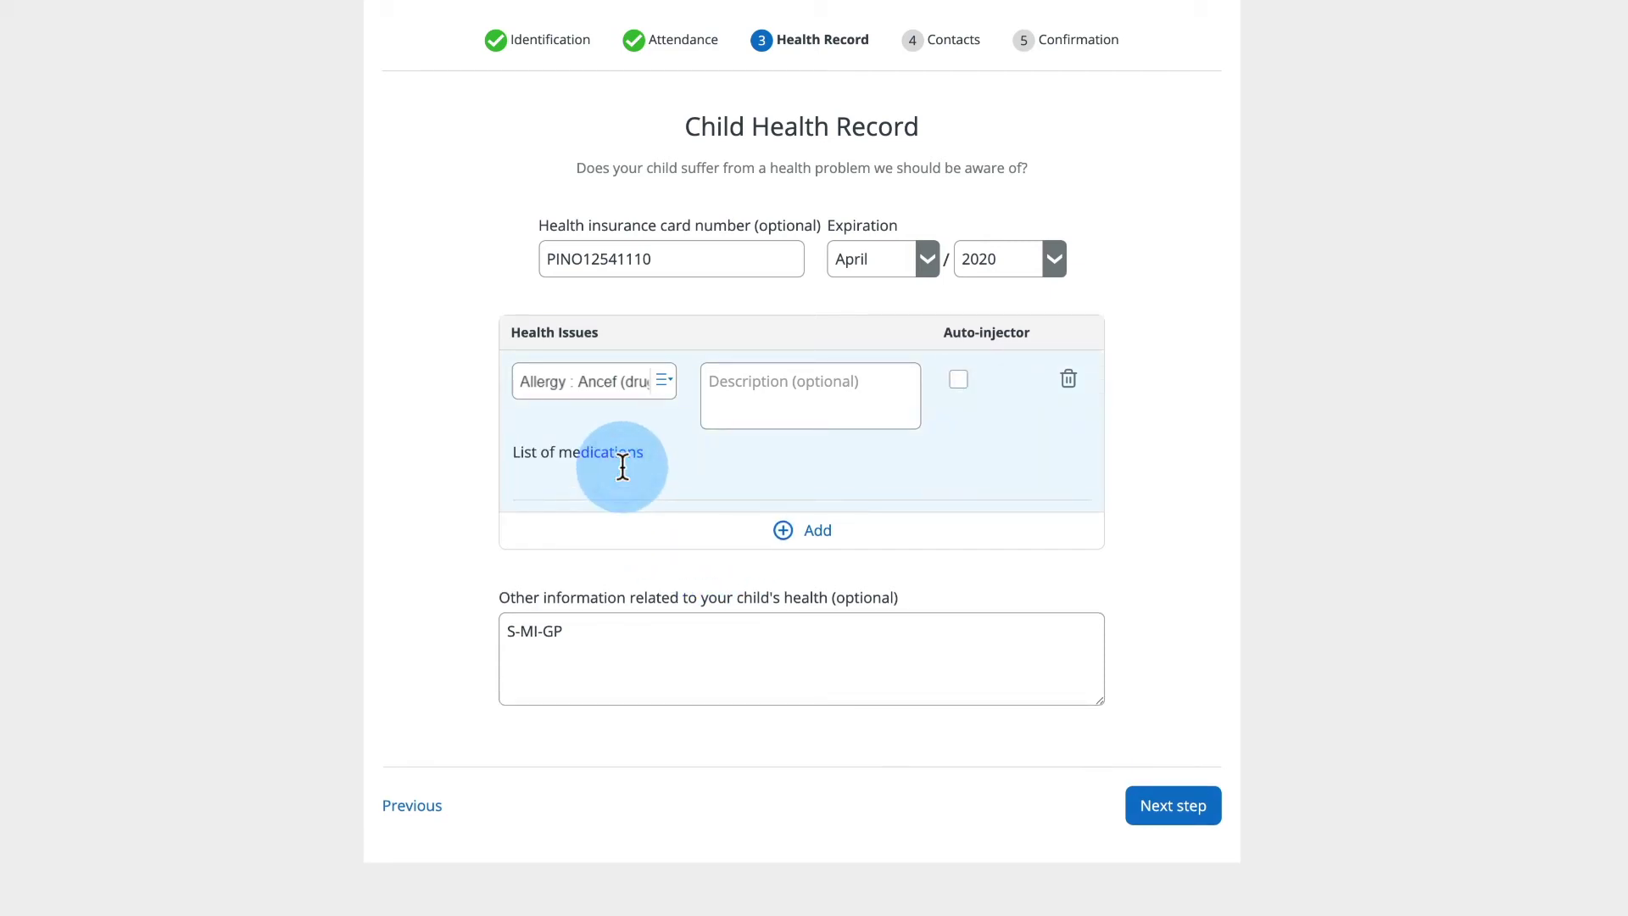
type("Benadryl")
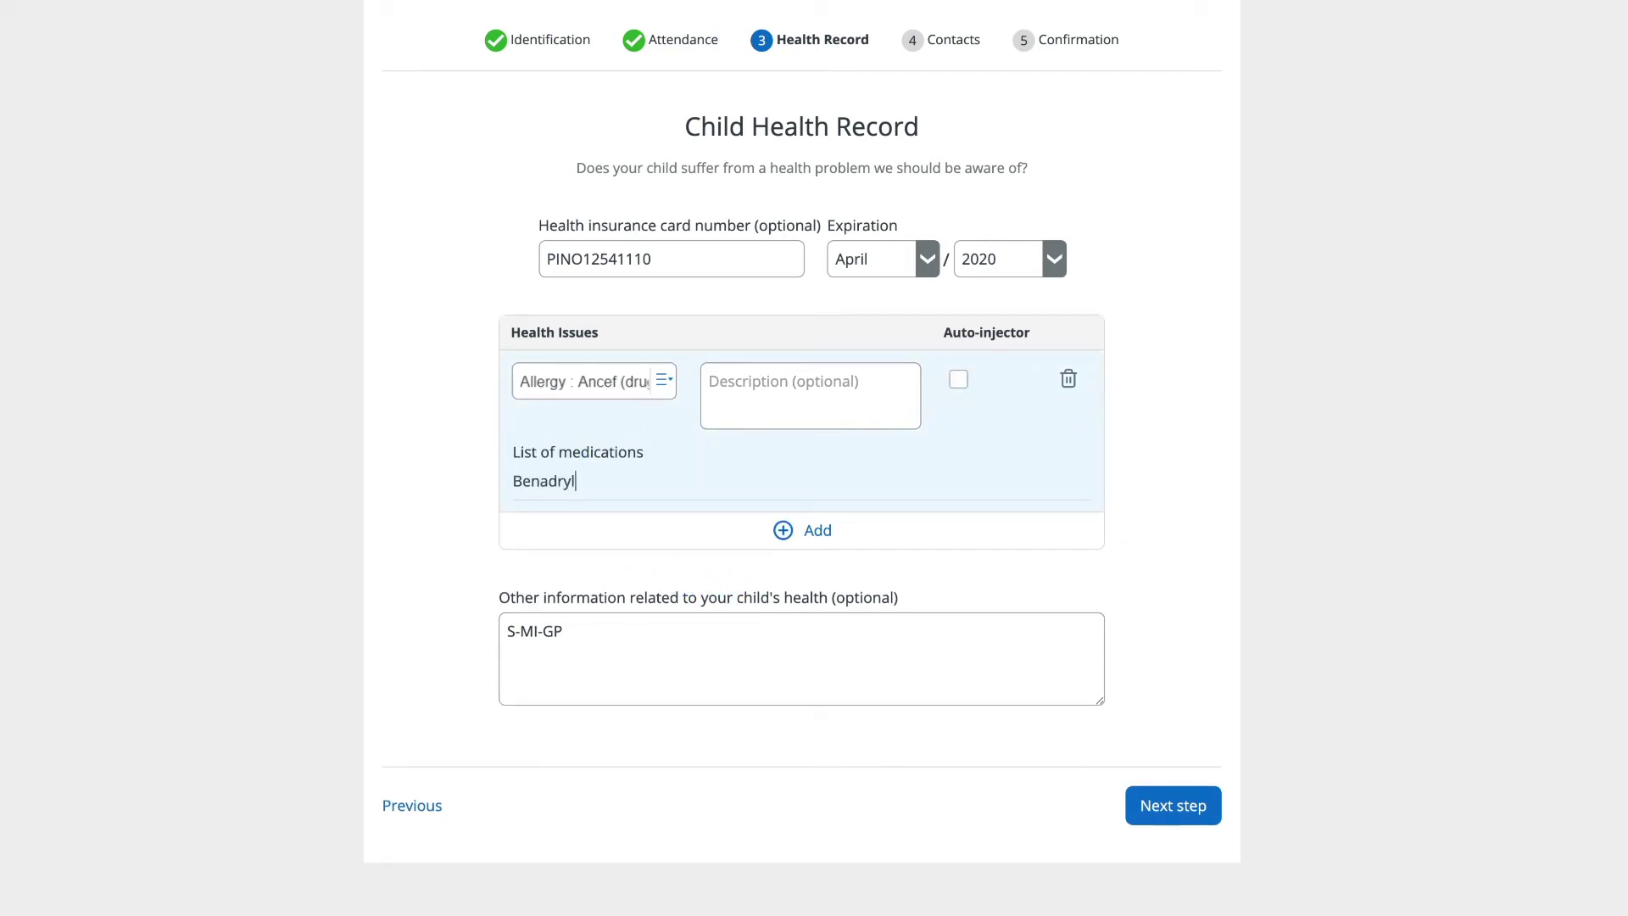
key("Return")
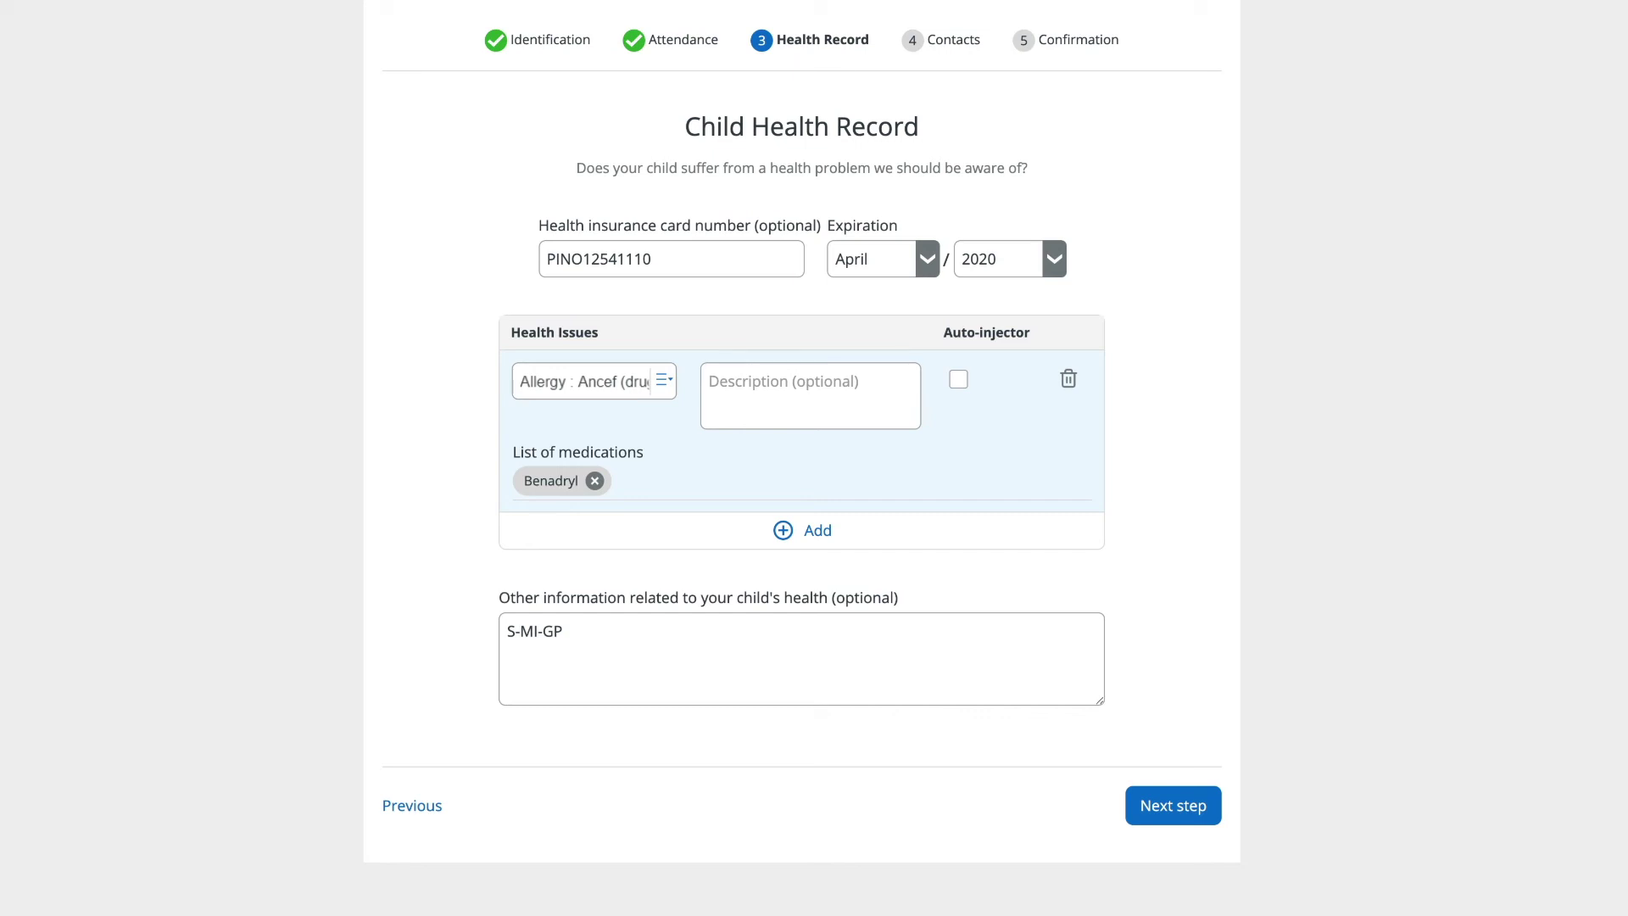
left_click(636, 472)
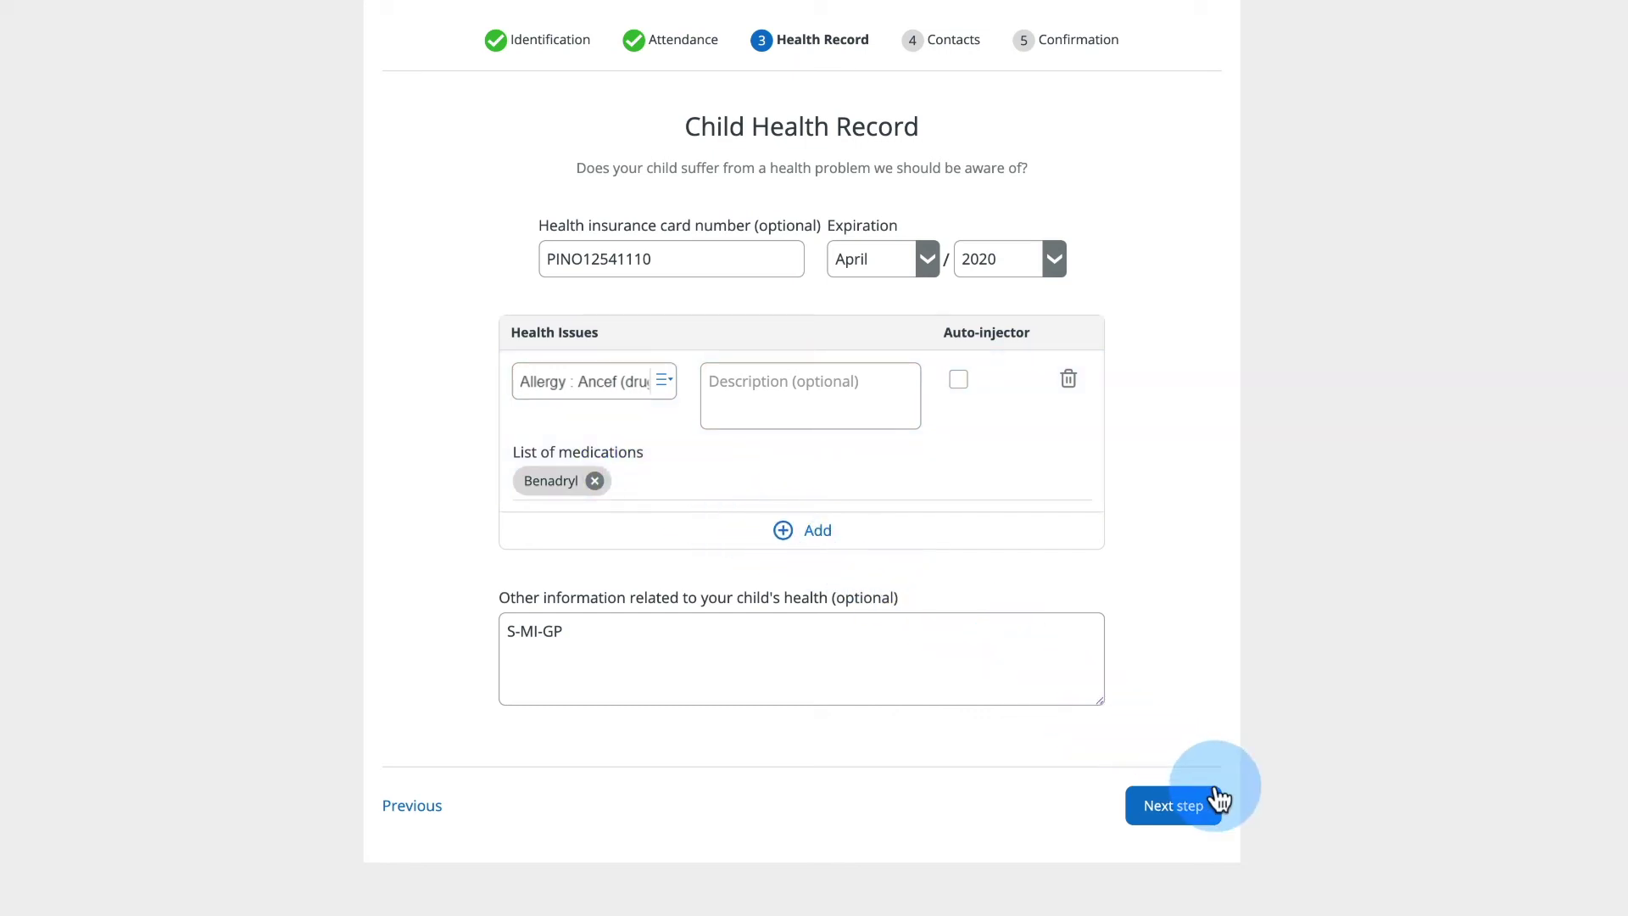
- Continue to the contacts step and open the first parent's contact for editing
left_click(1182, 804)
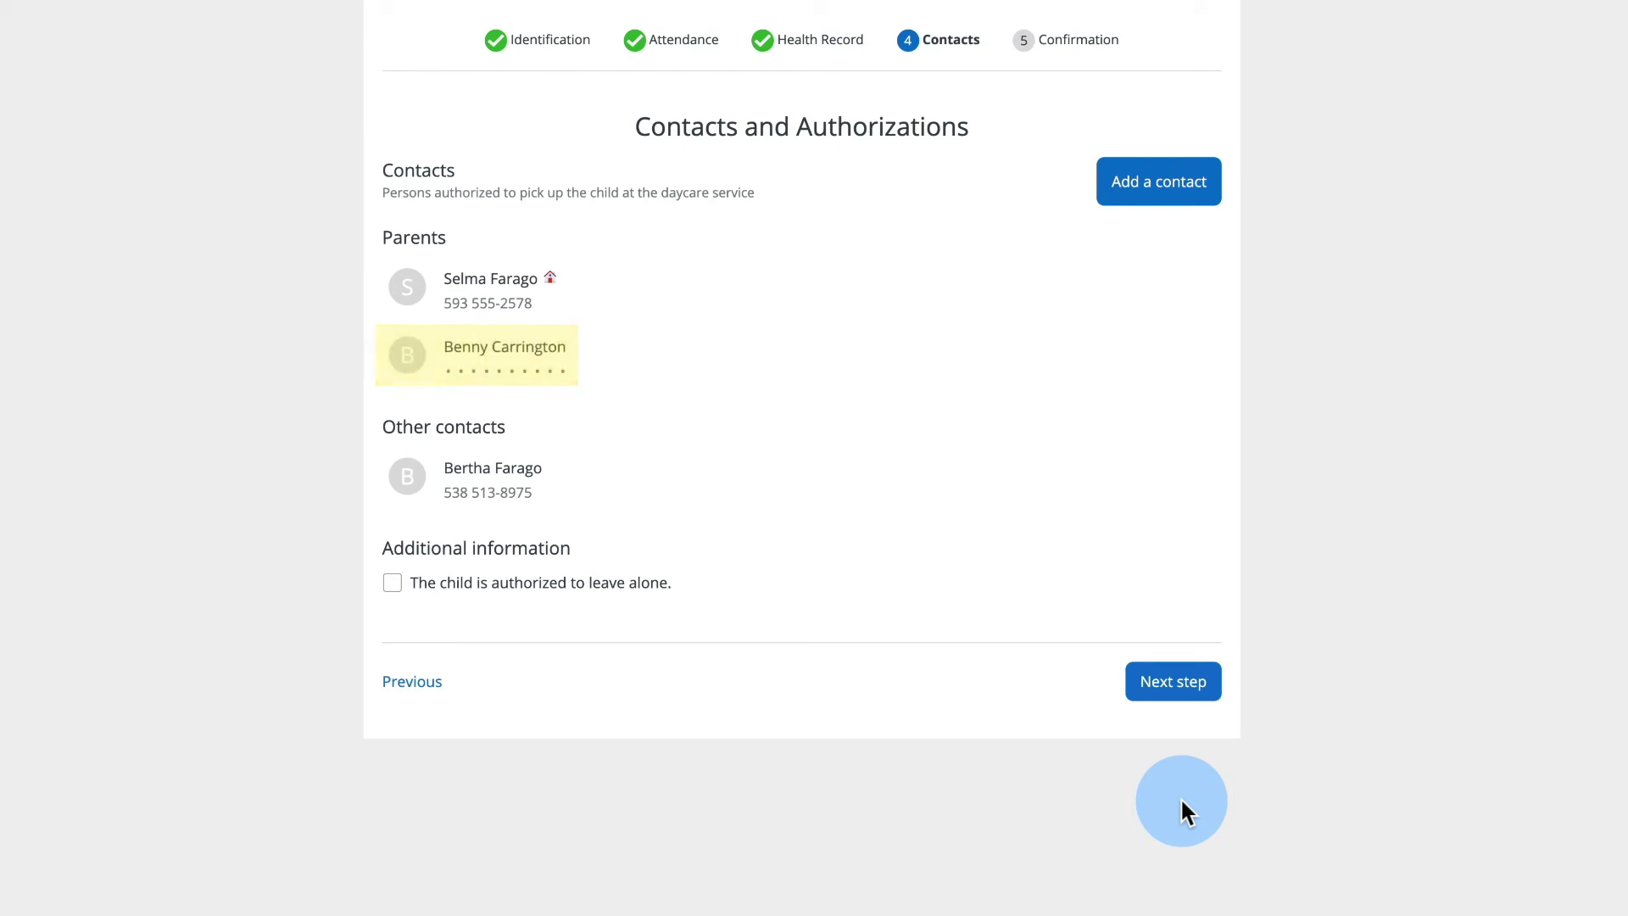
left_click(487, 307)
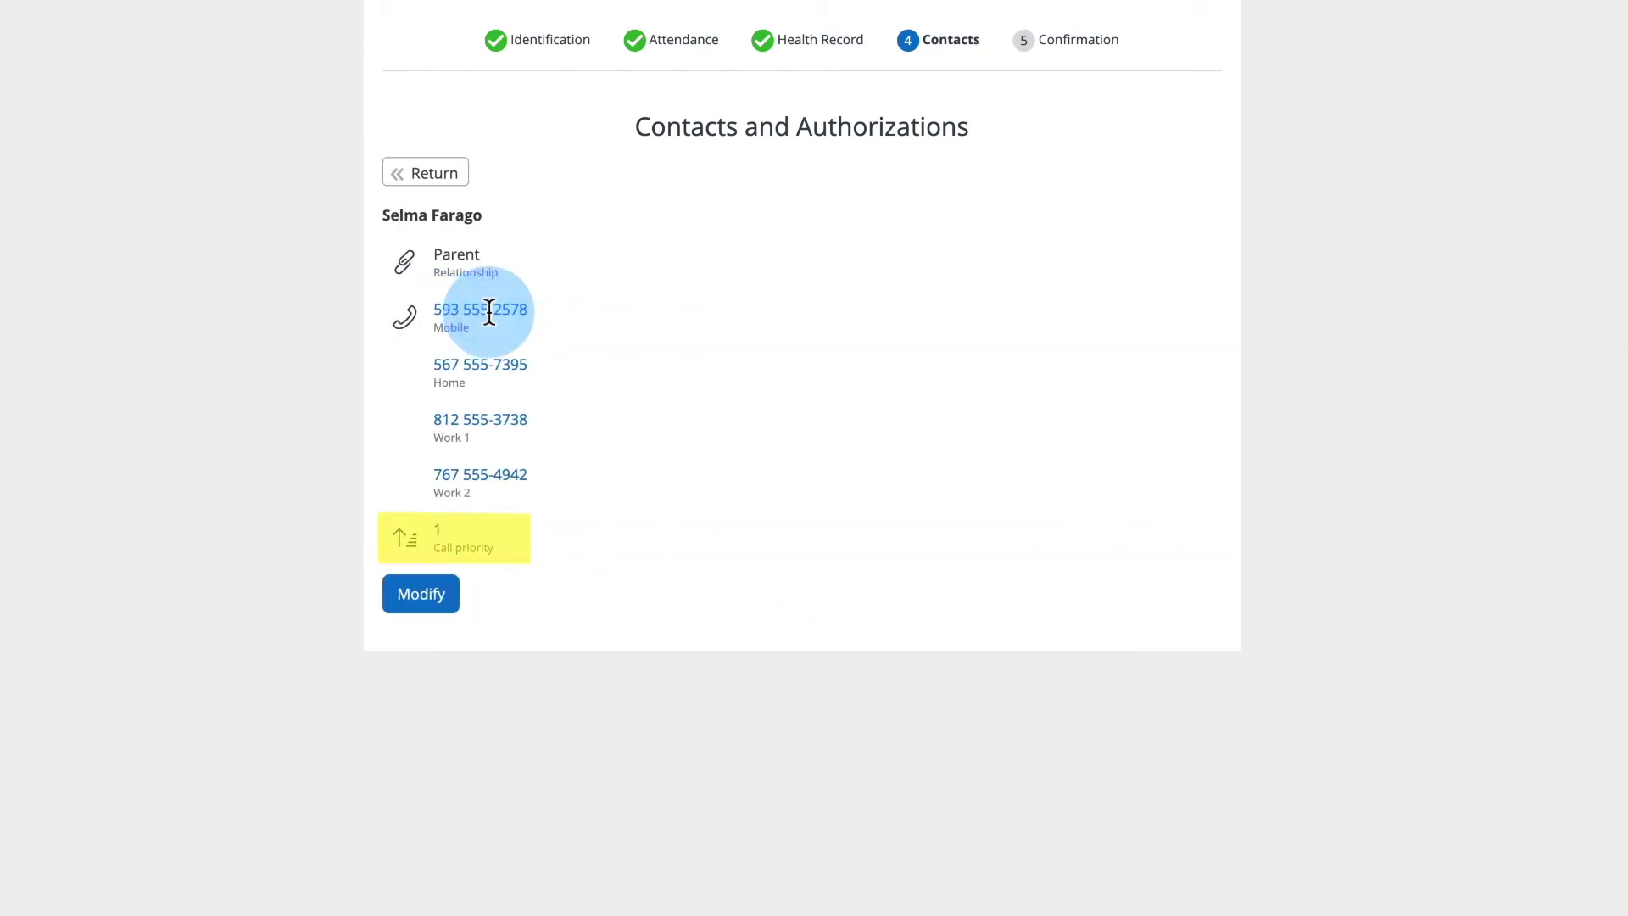
left_click(406, 595)
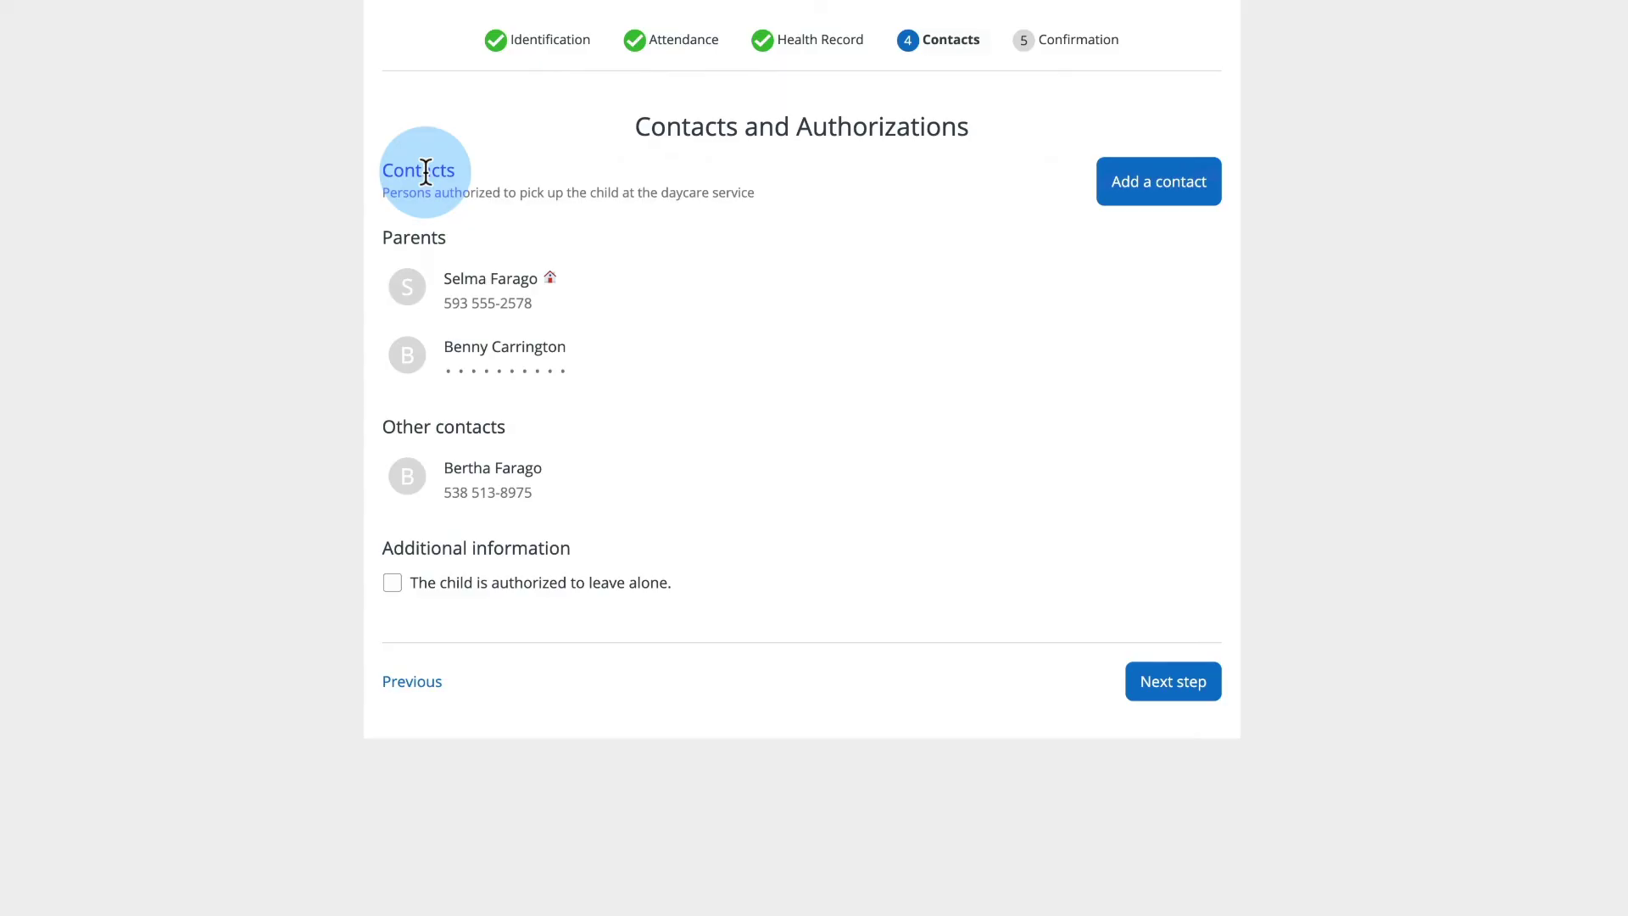
- Change the last digit of the grandmother's home phone to 6 and save it
left_click(496, 487)
left_click(441, 428)
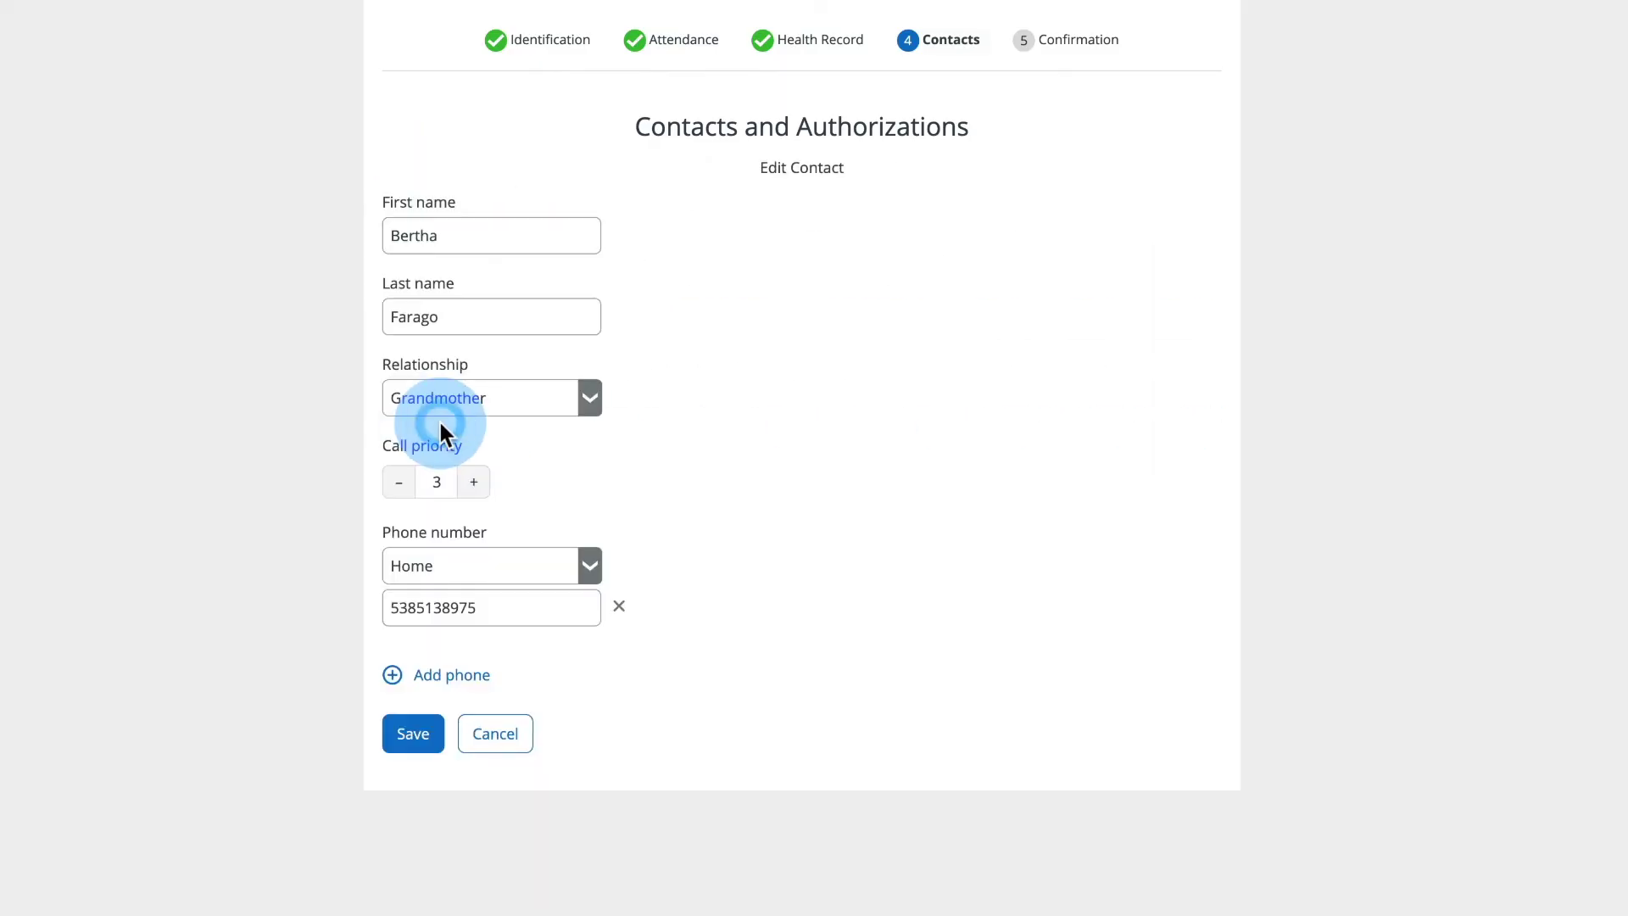
left_click(512, 609)
key("BackSpace")
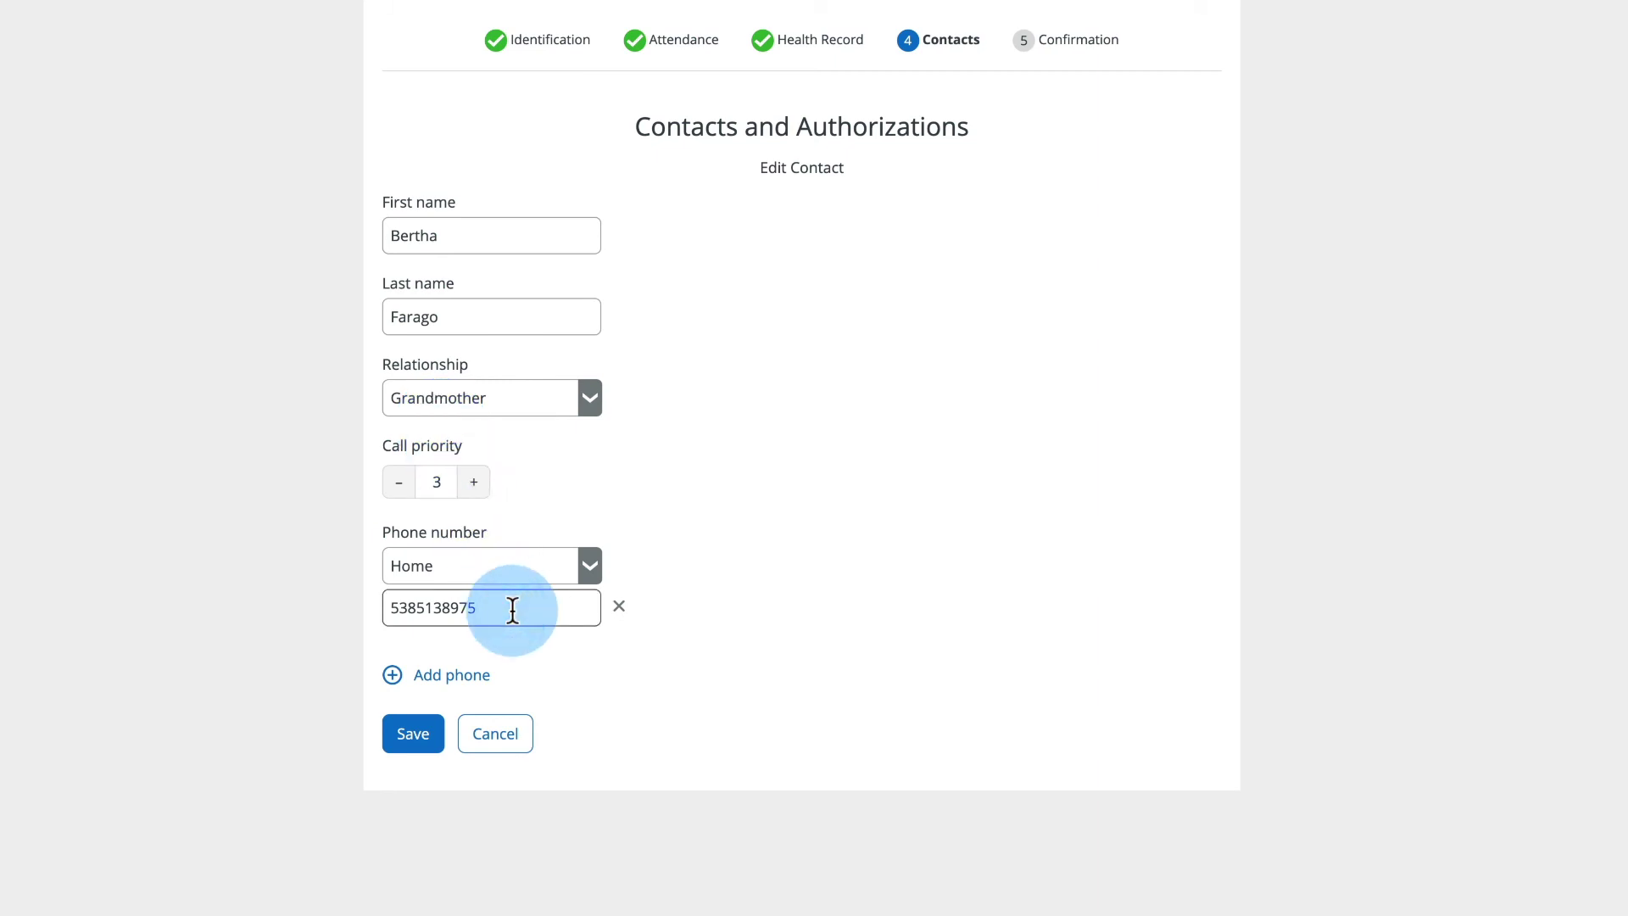
type("6")
left_click(421, 708)
left_click(405, 731)
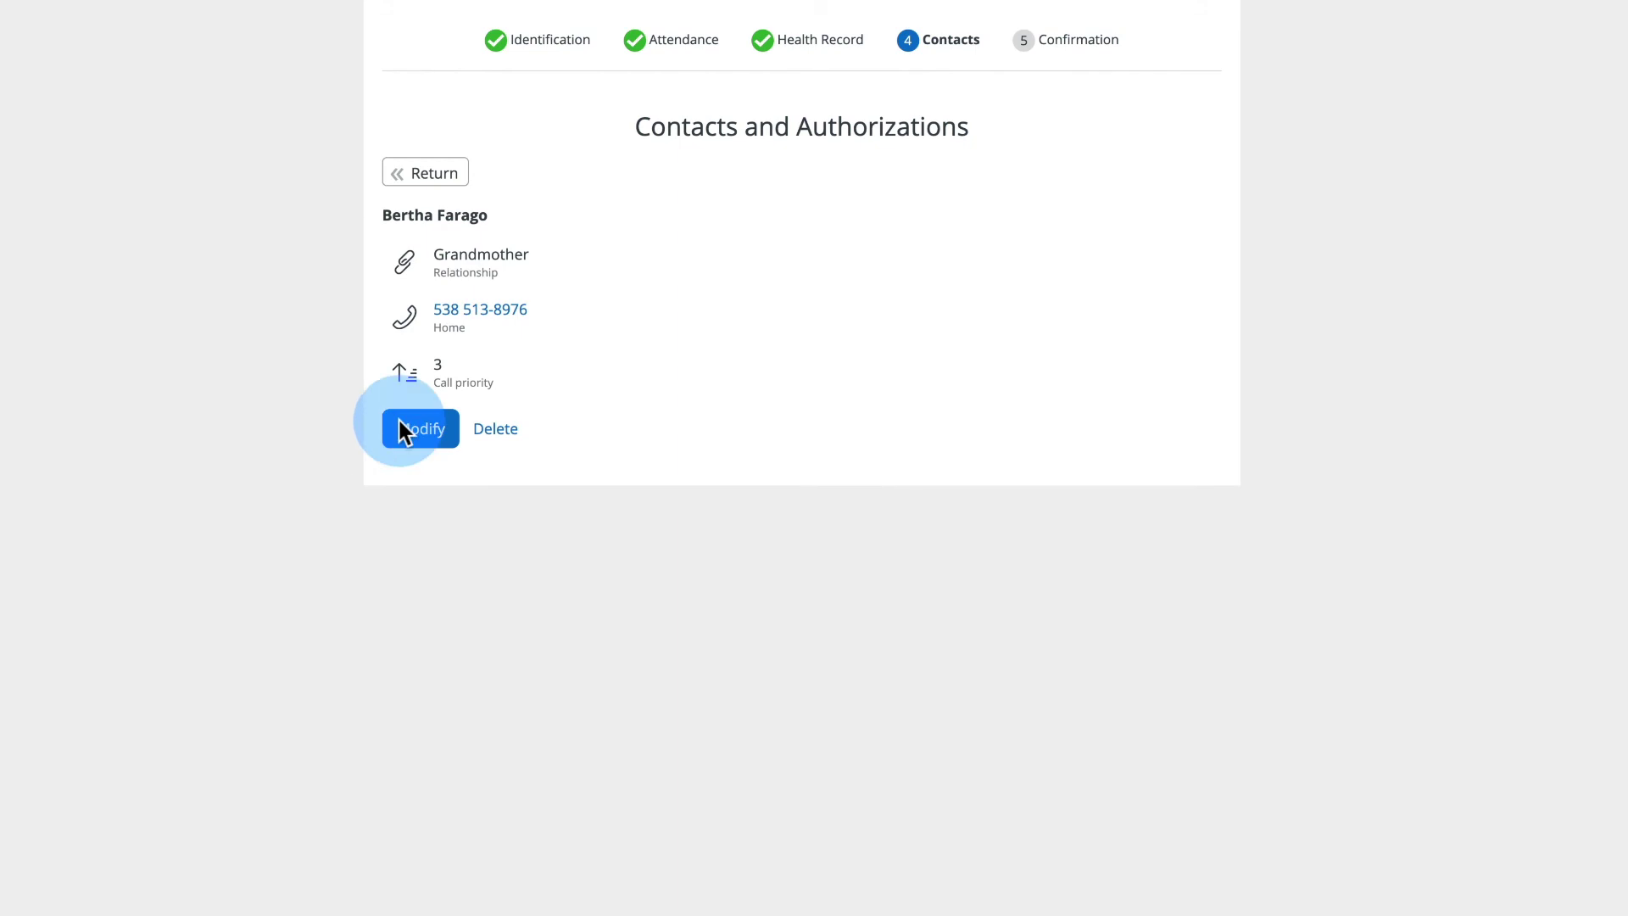
left_click(417, 169)
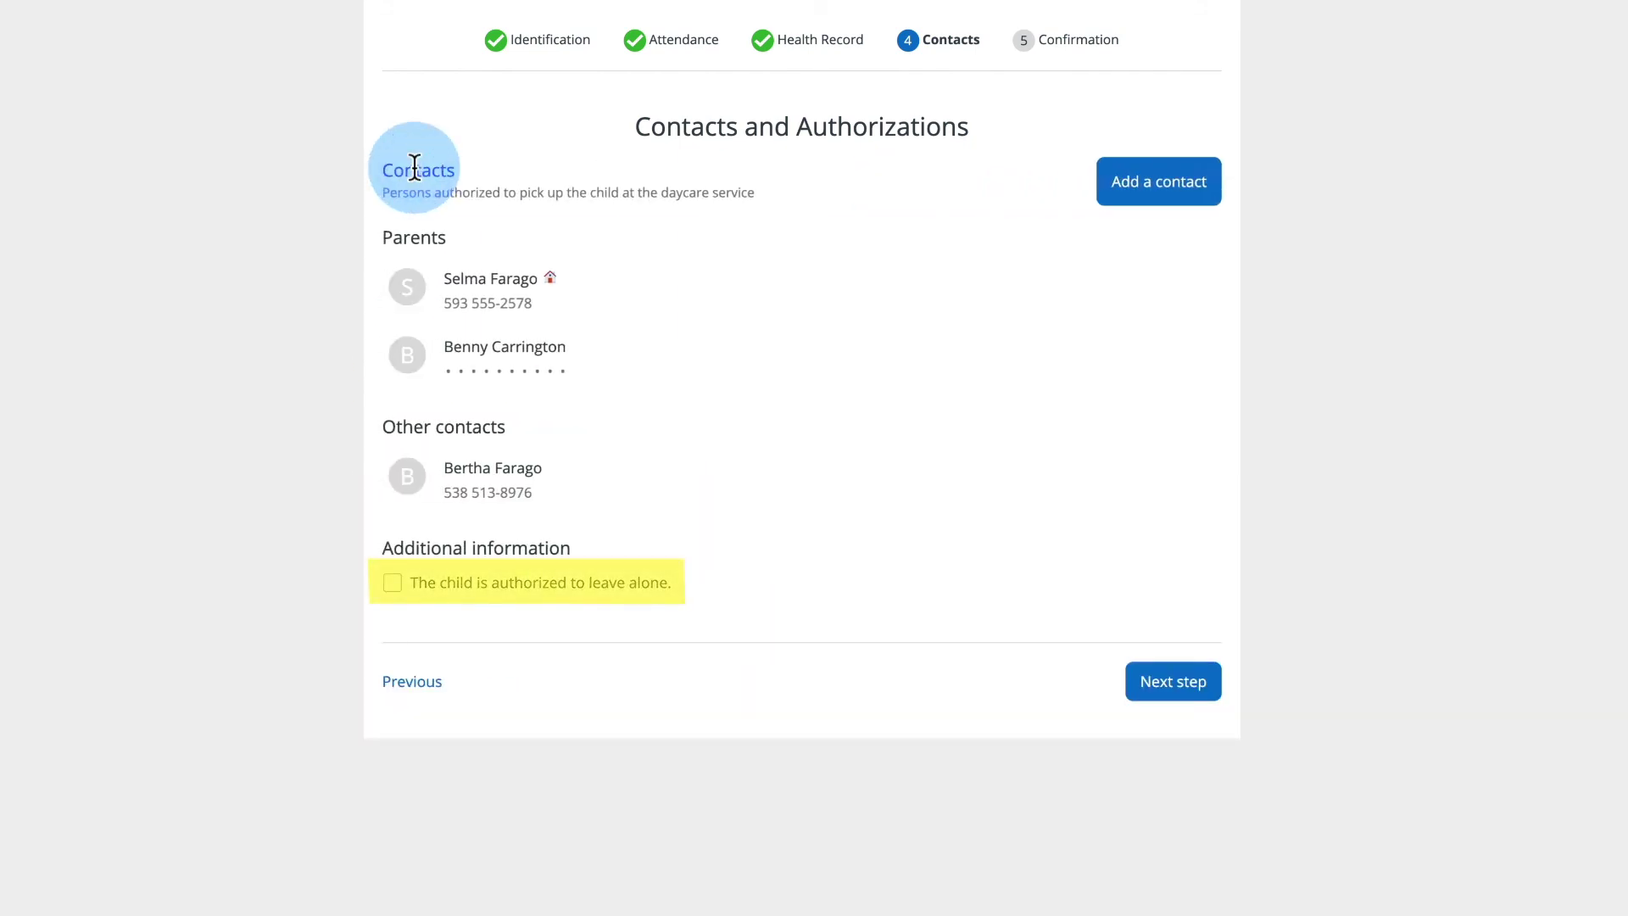
- Authorize the child to leave alone at 17:00 and continue to the confirmation step
left_click(391, 584)
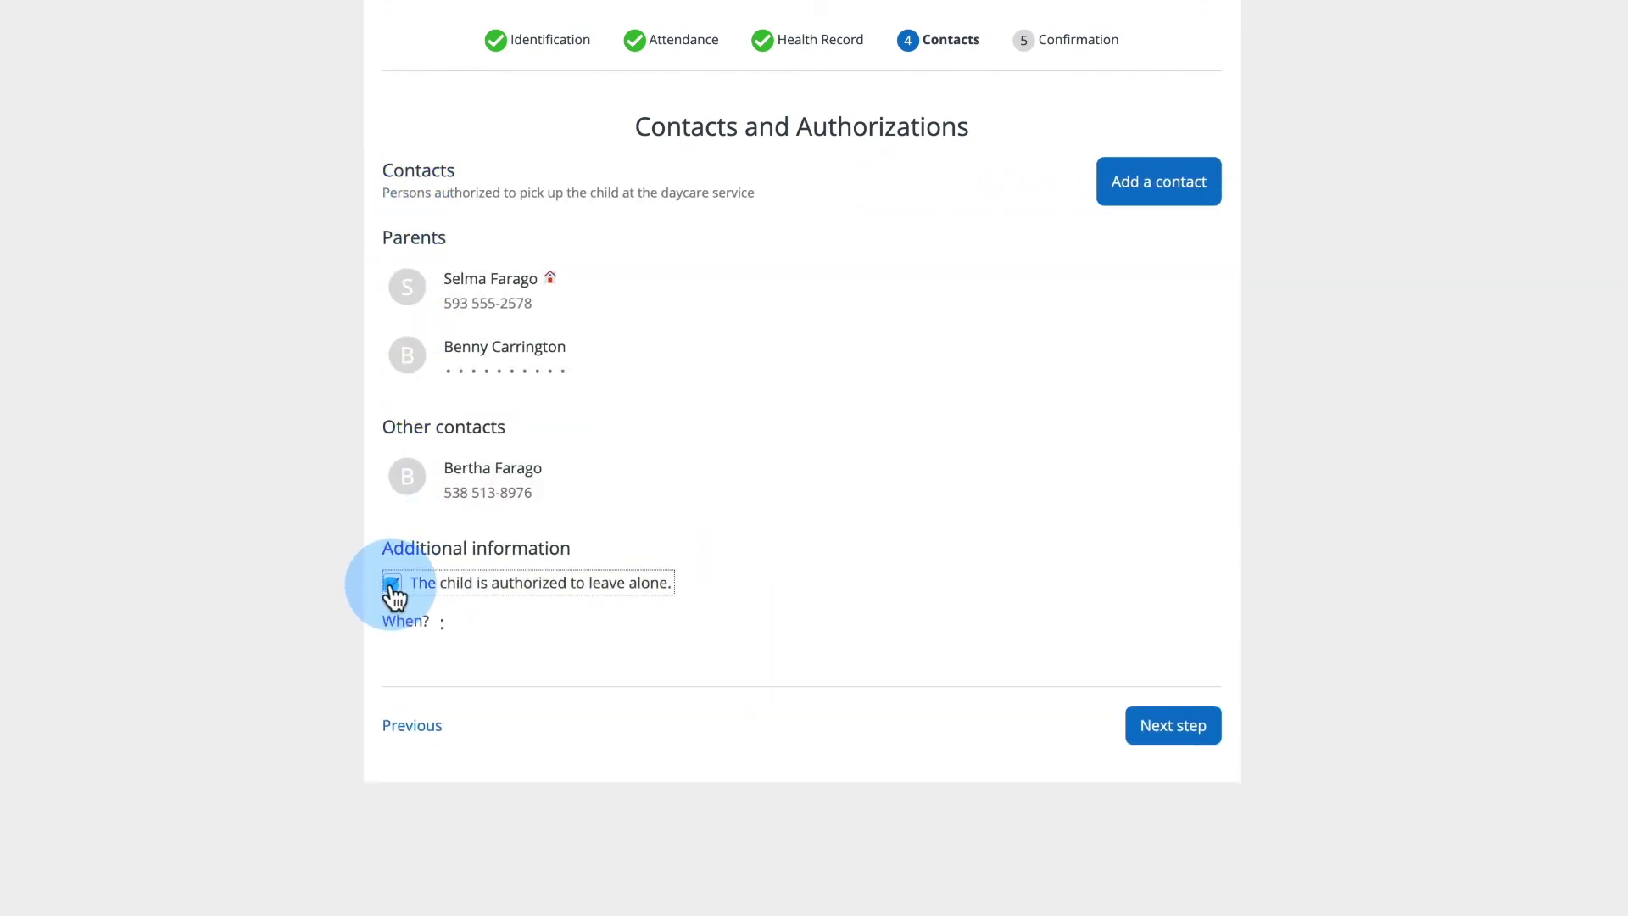
left_click(451, 624)
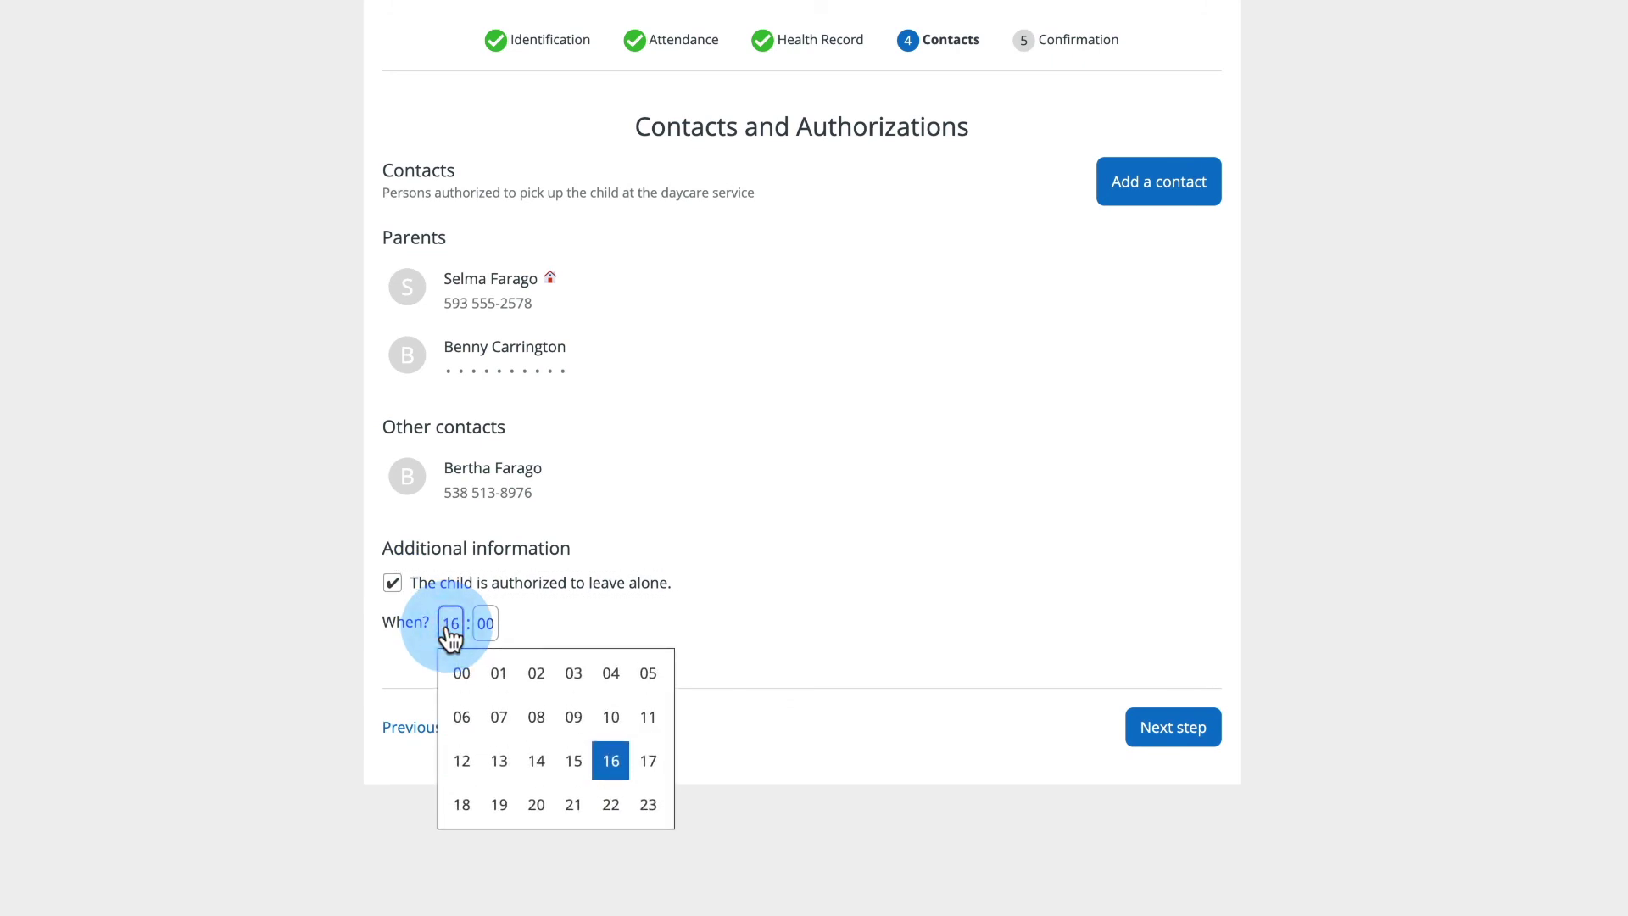
left_click(649, 765)
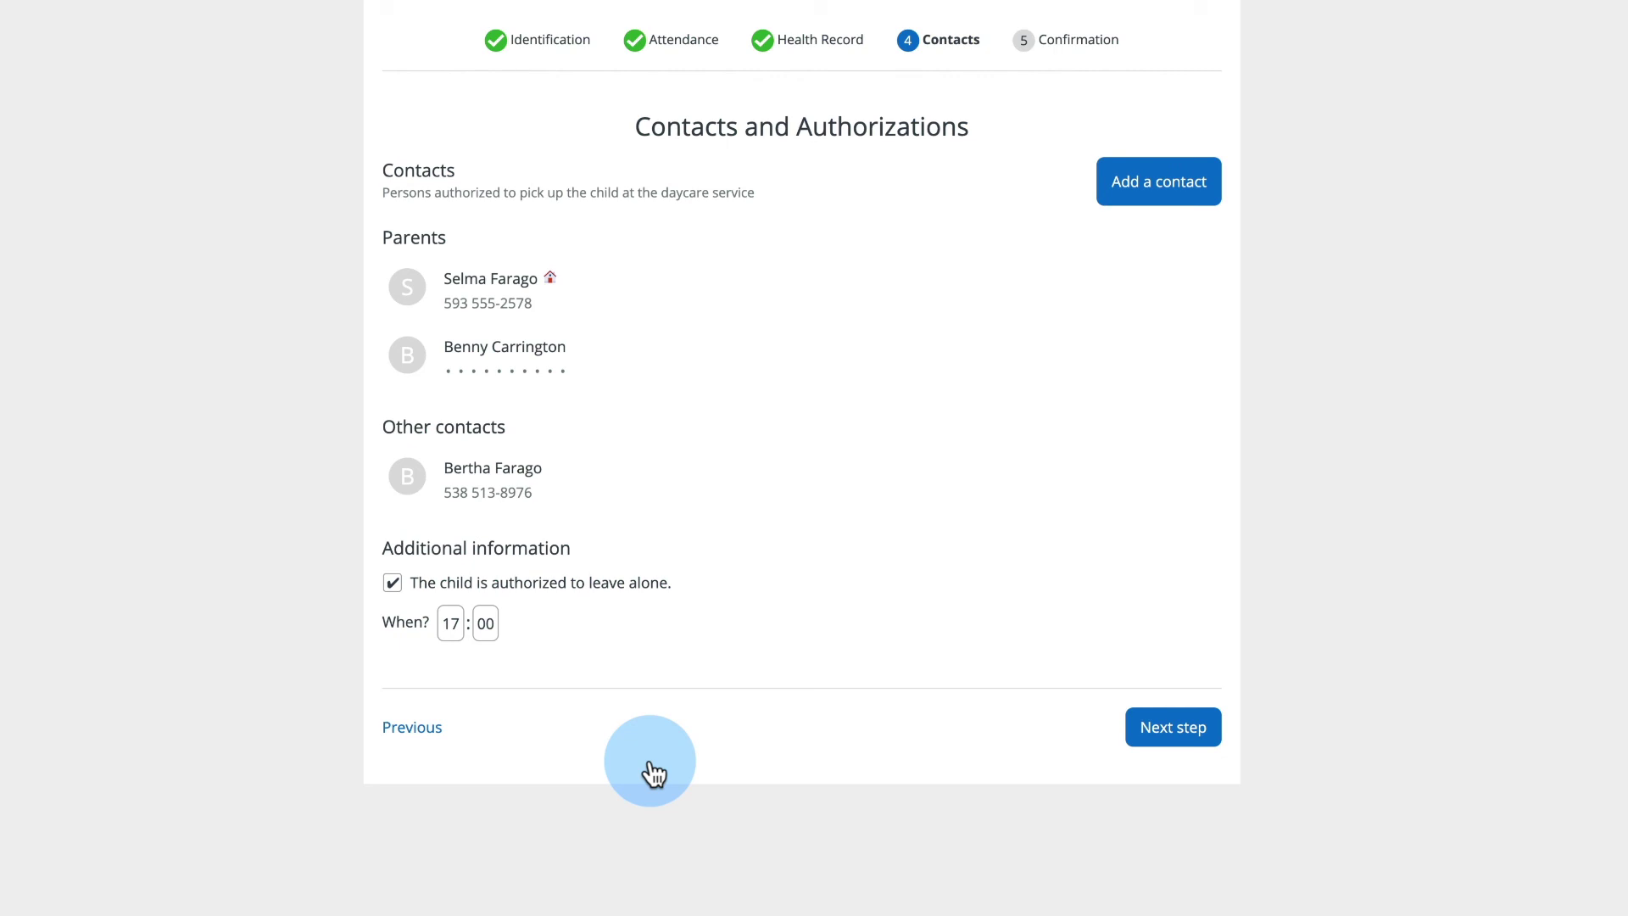
left_click(1162, 724)
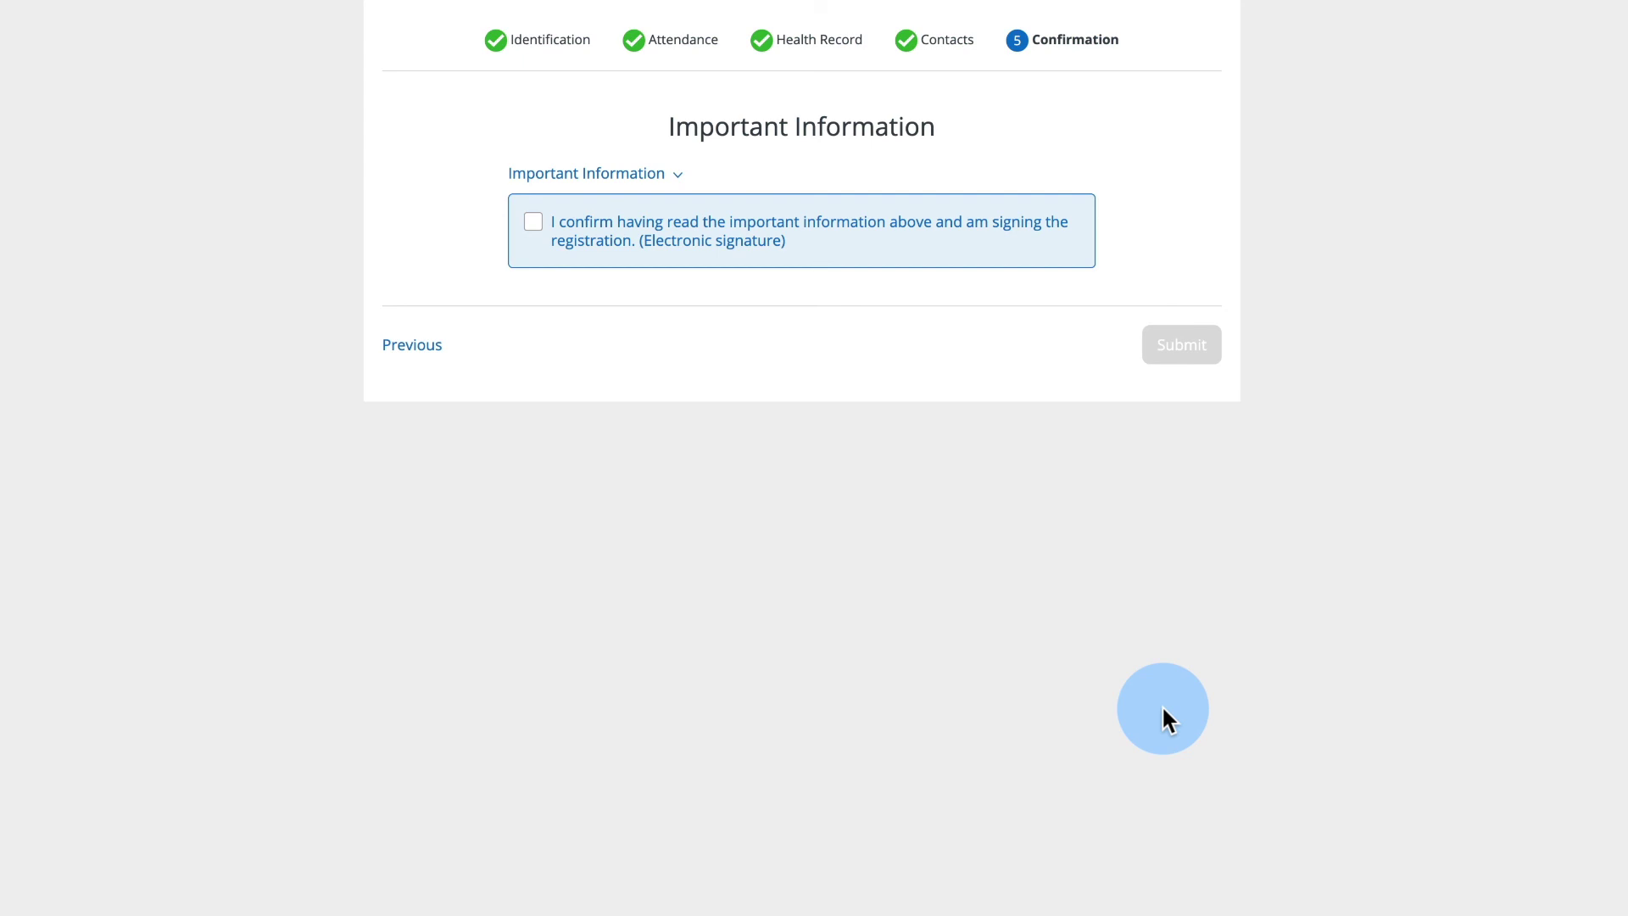
- Read the important information, sign electronically, and submit the 2021-2022 registration
left_click(658, 177)
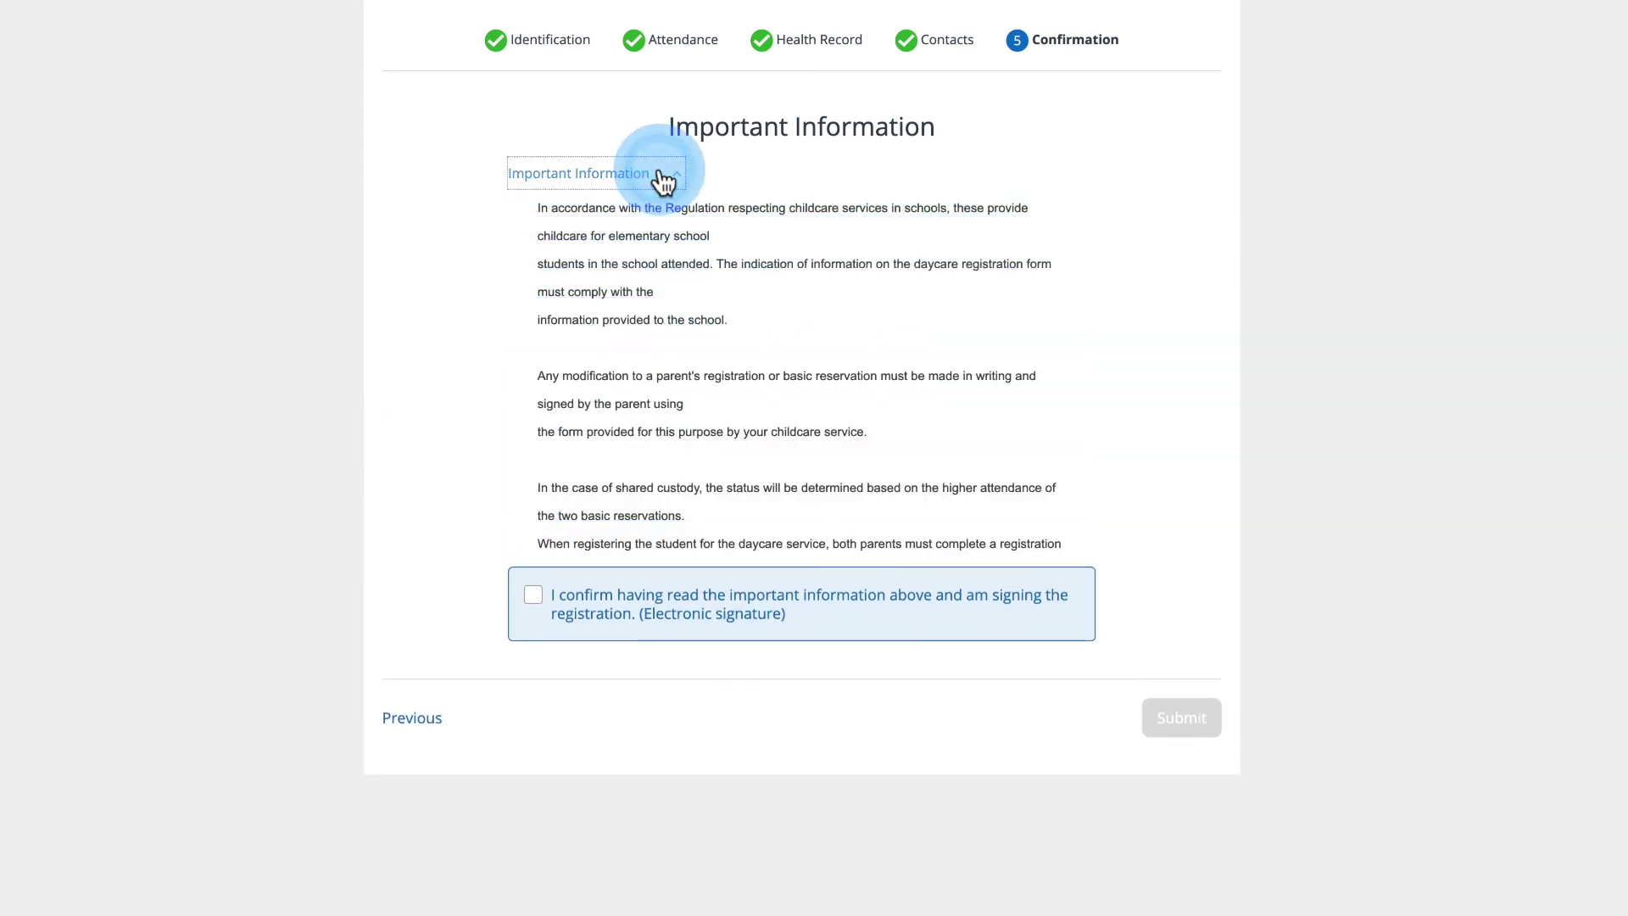
scroll(661, 182, "down", 2)
scroll(661, 182, "down", 2)
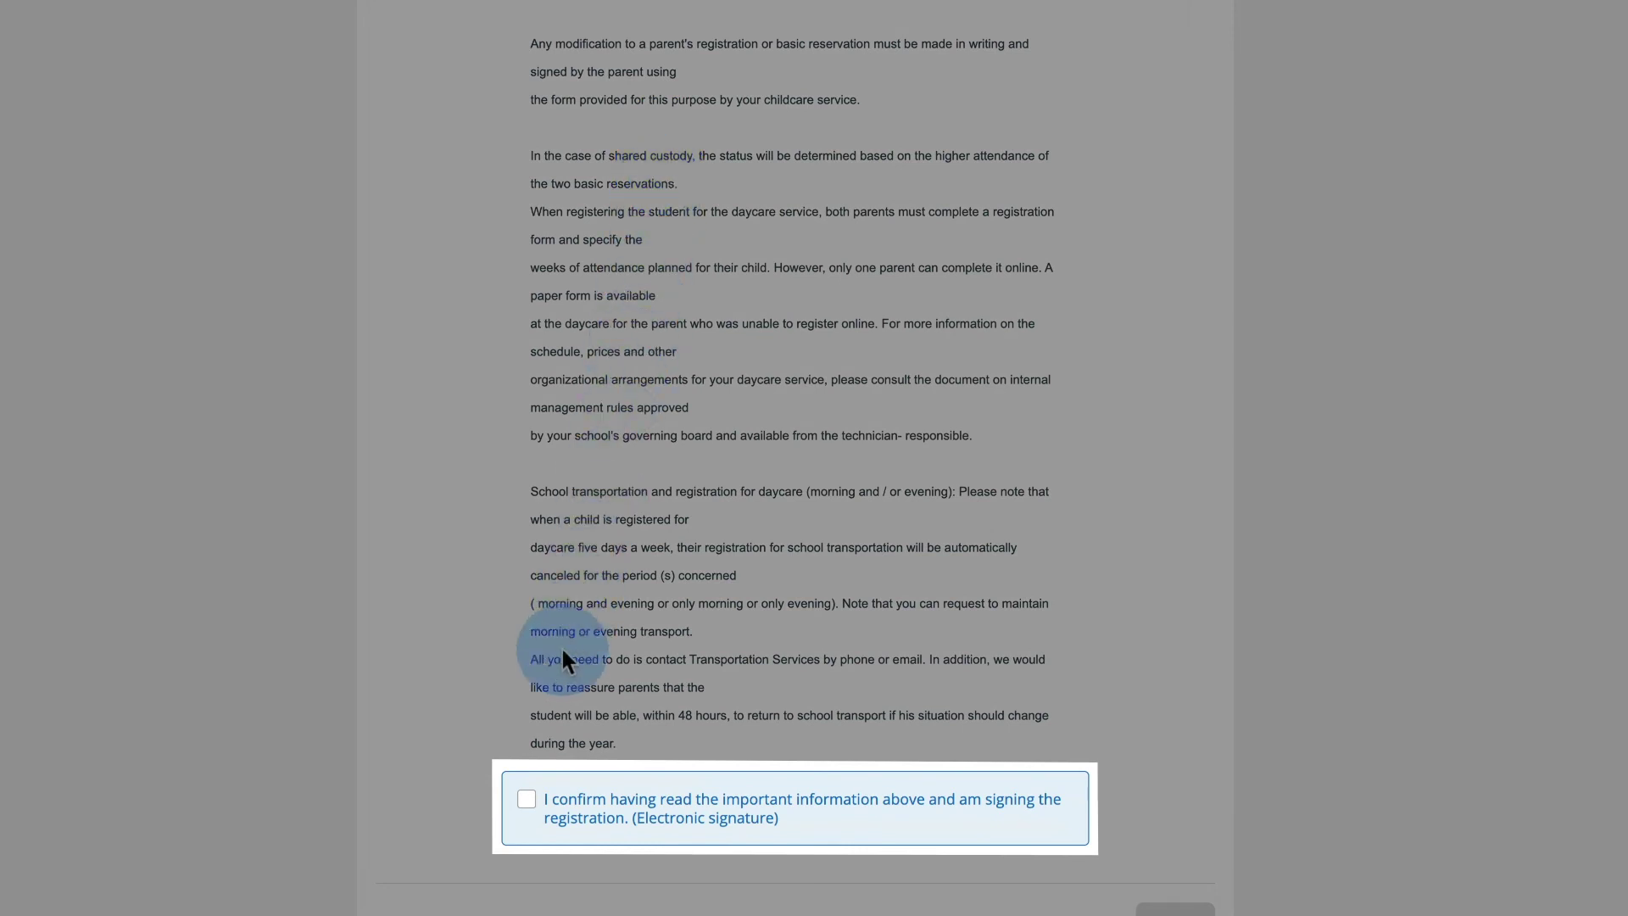
left_click(527, 800)
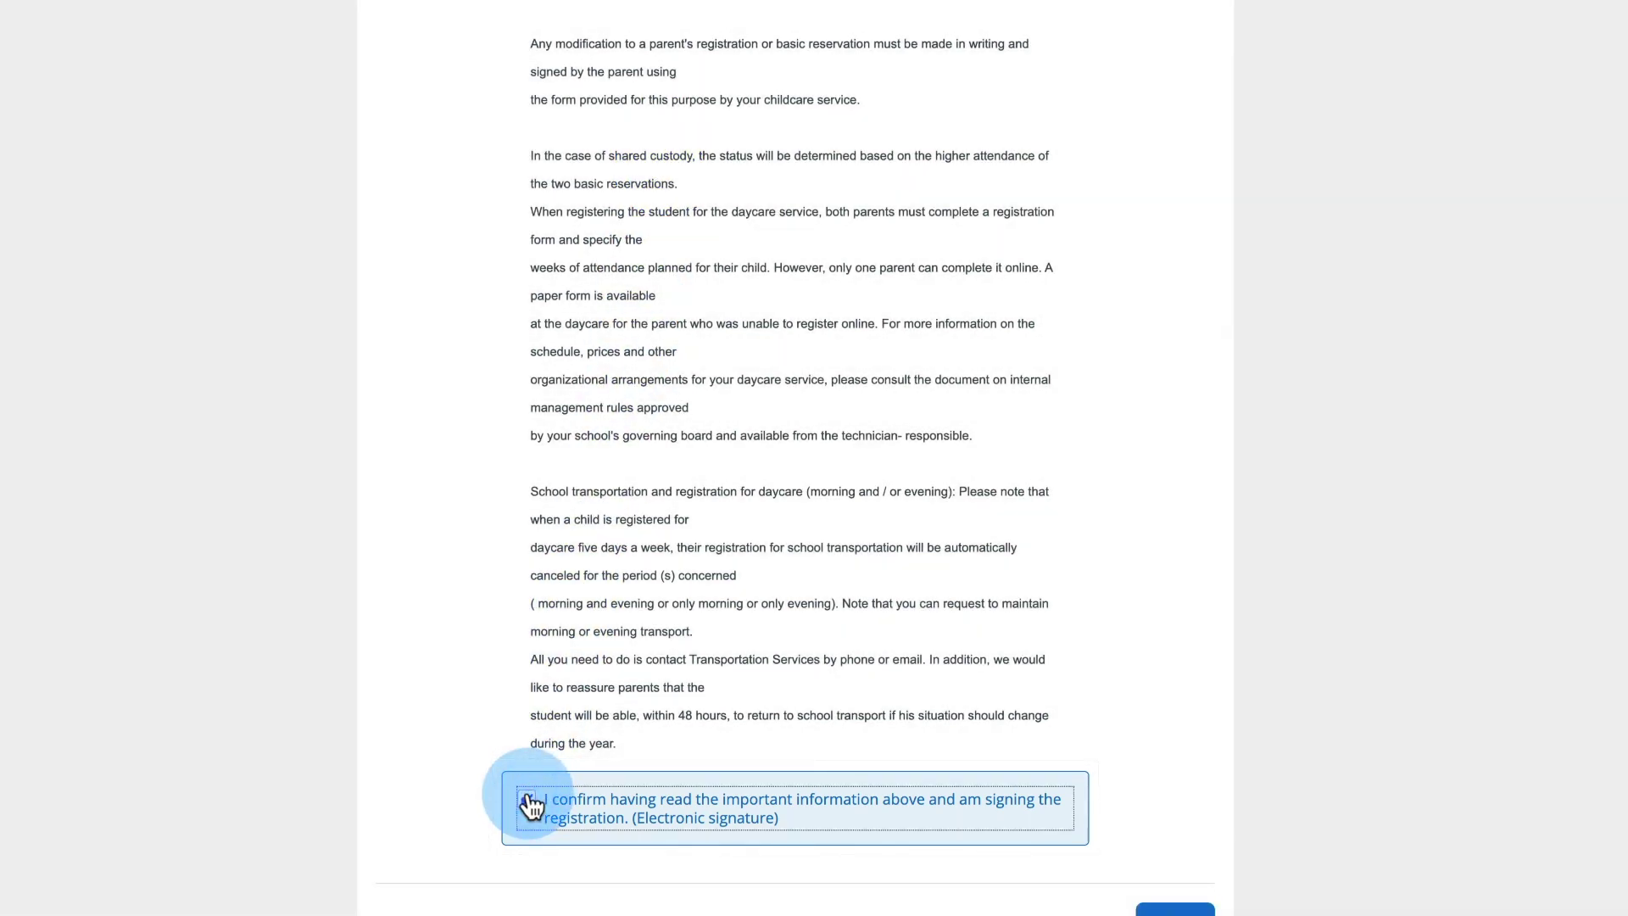
scroll(627, 746, "down", 1)
left_click(1182, 801)
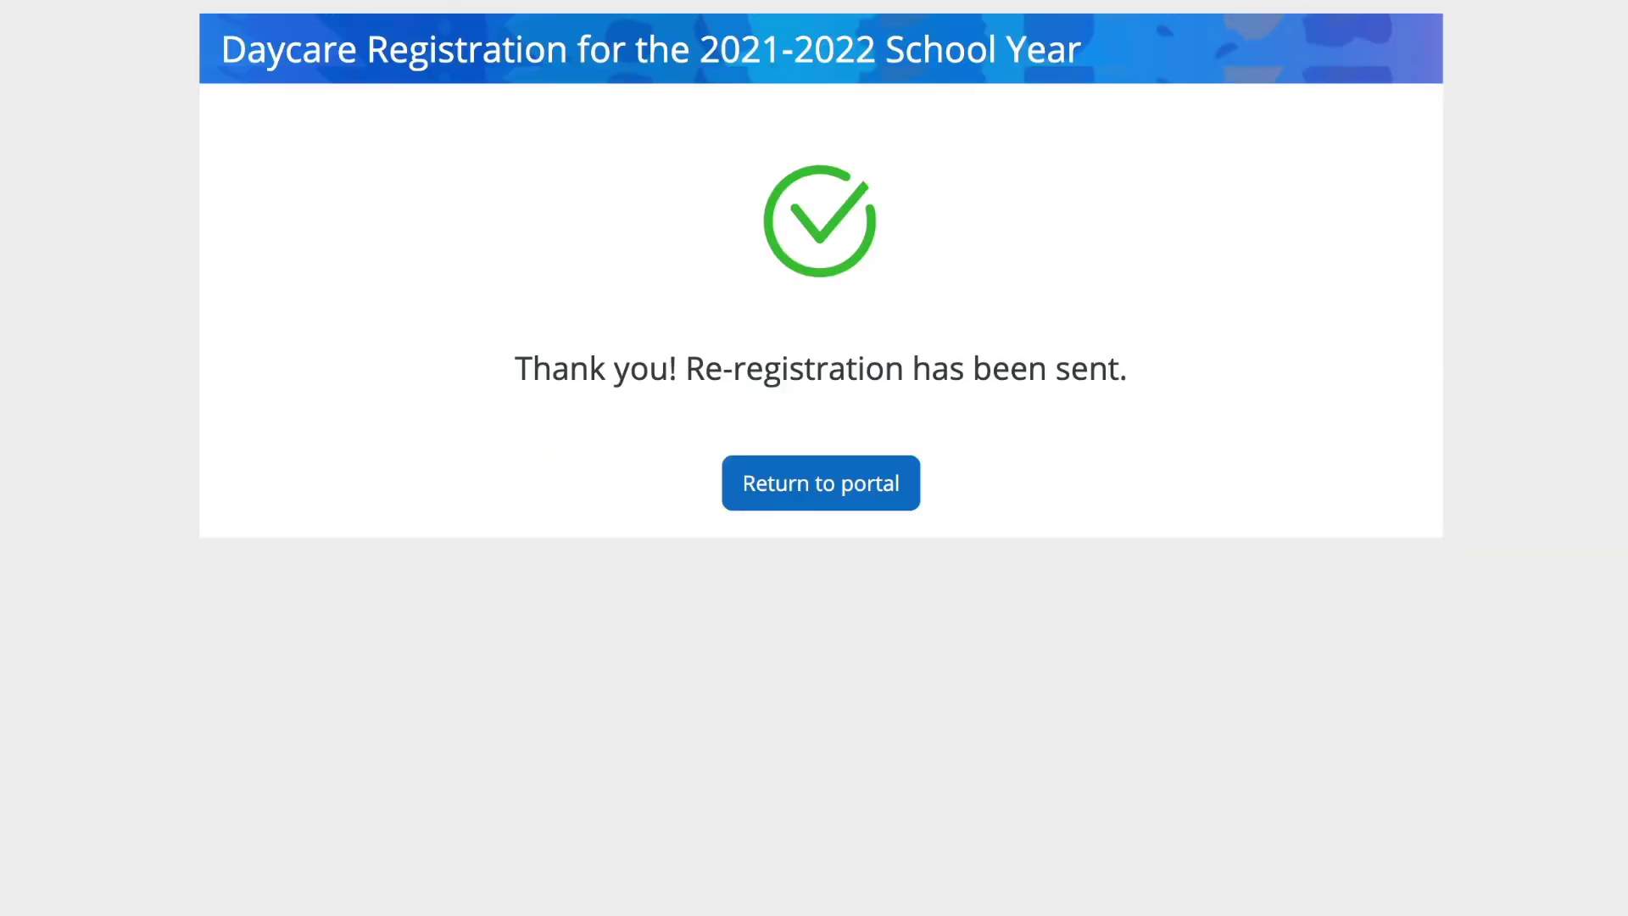
- From the portal, view the submitted daycare registration's Original copy down to the signature line
left_click(862, 500)
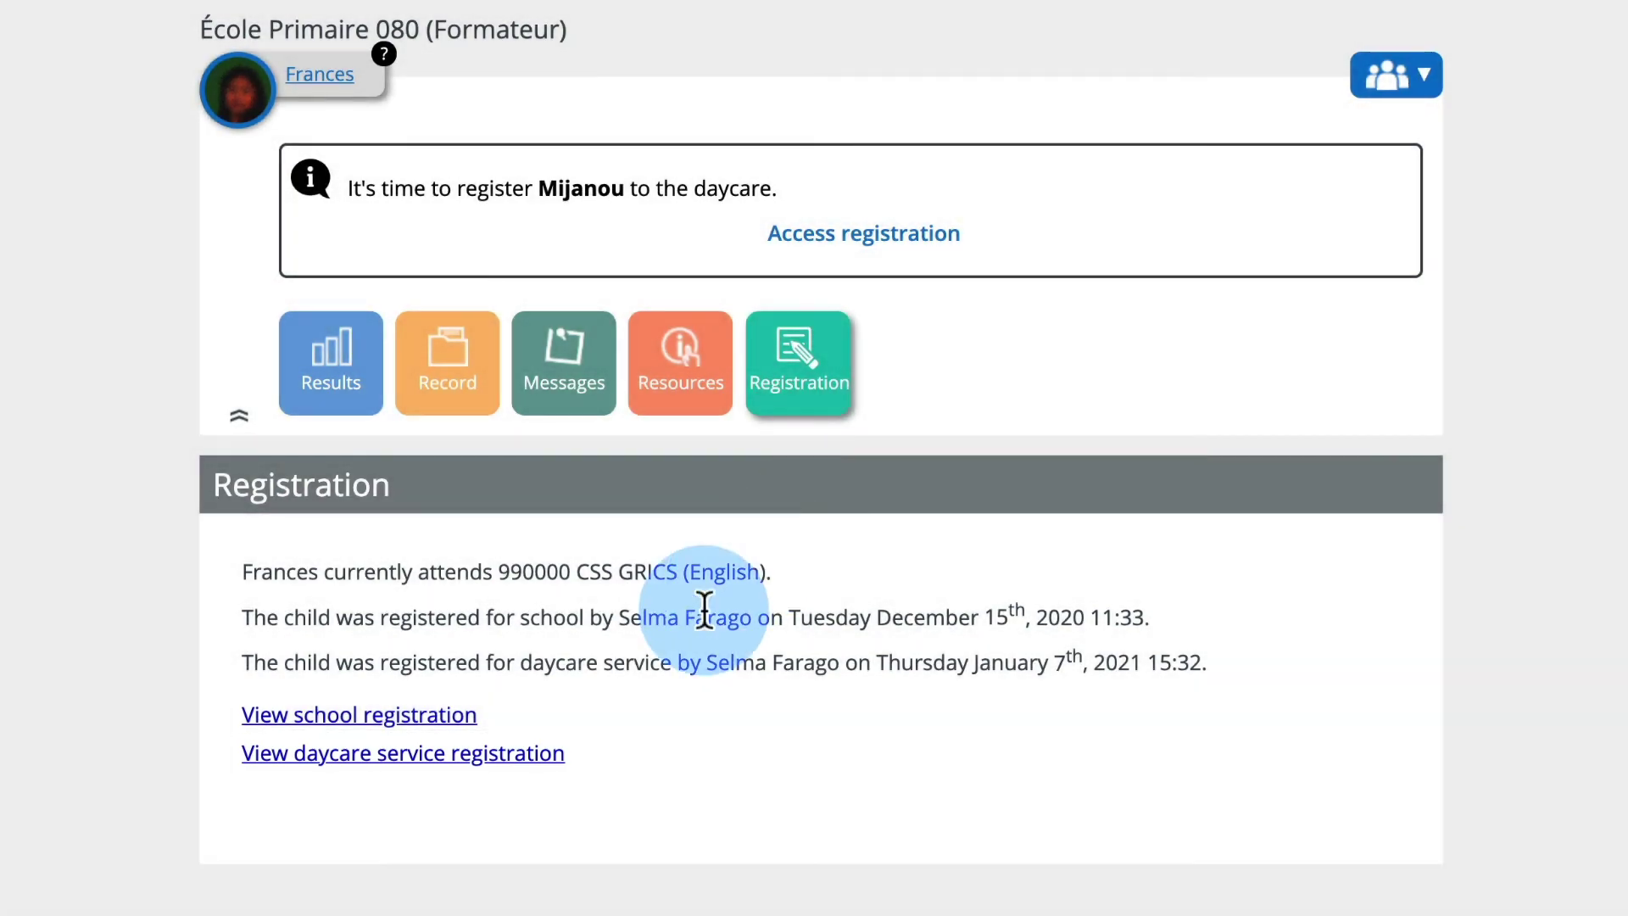
left_click(527, 754)
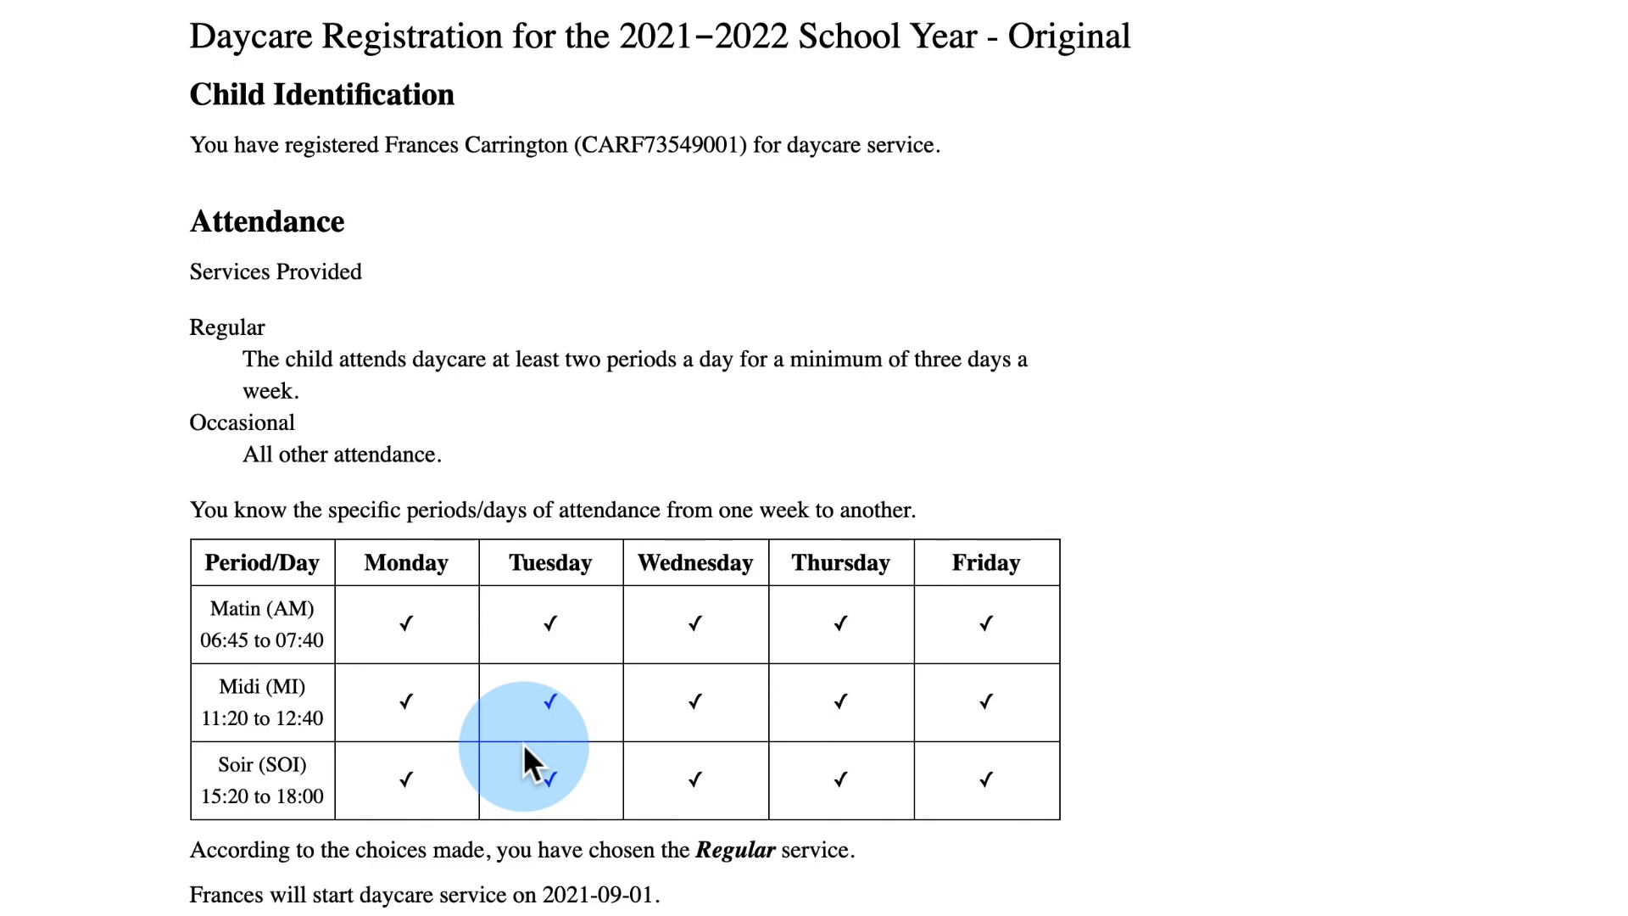
scroll(522, 743, "down", 20)
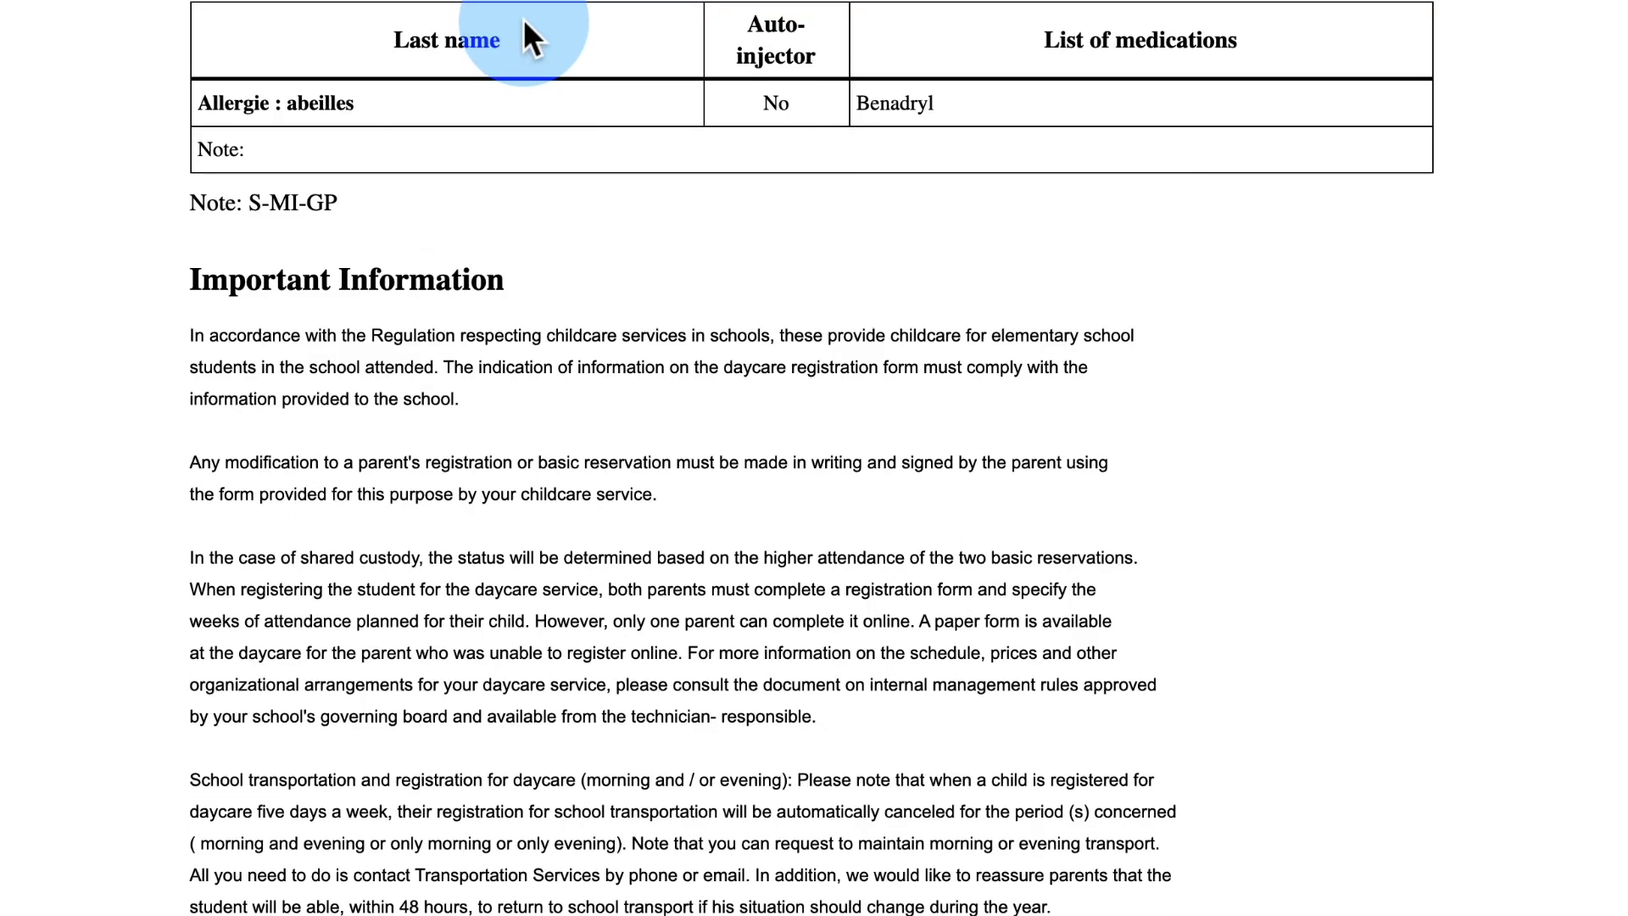